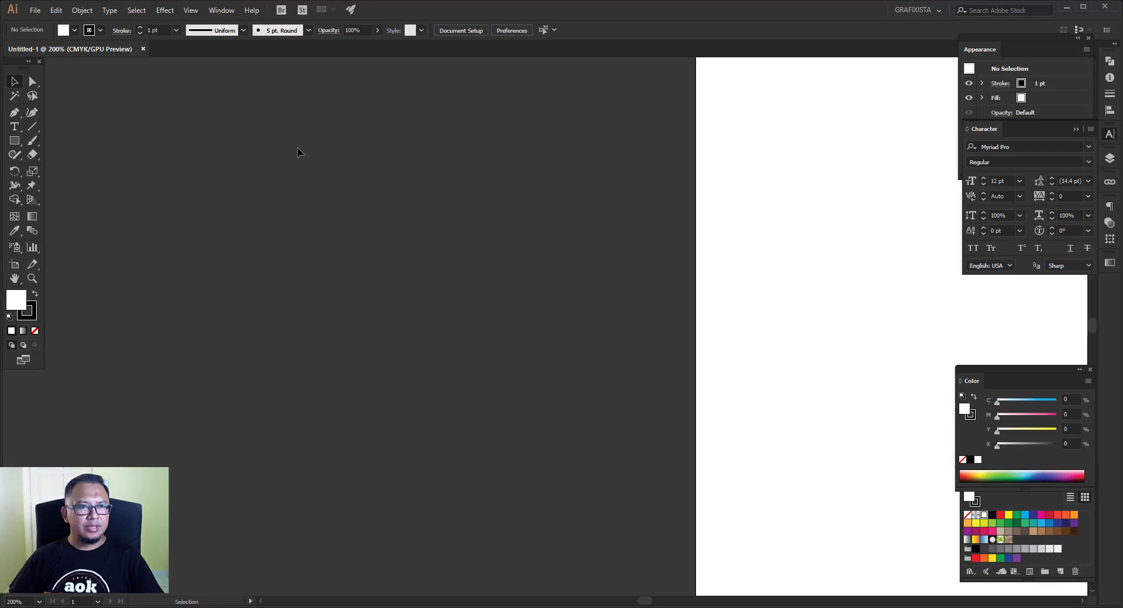
- Turn on View > Show Grid and zoom the empty canvas in to 800%
click(189, 10)
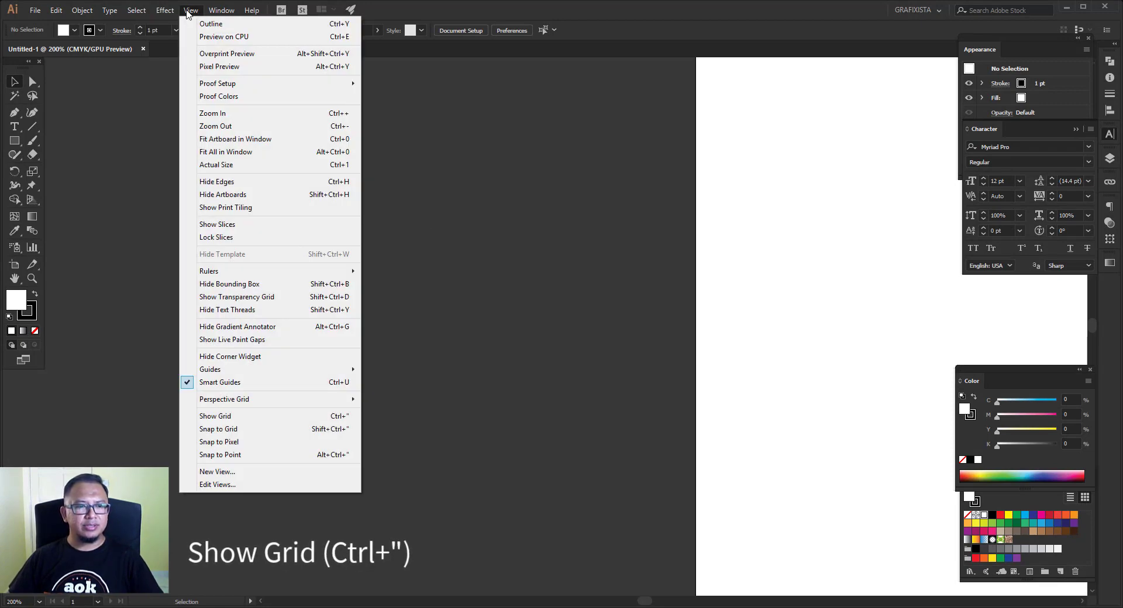
click(250, 416)
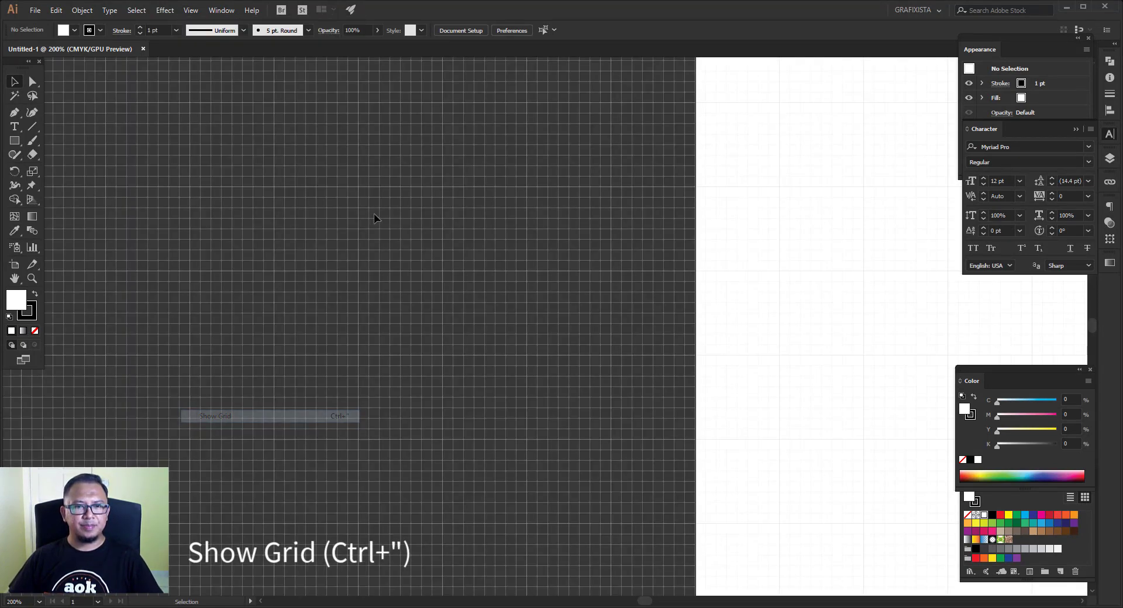
scroll(461, 251, up, 1)
scroll(461, 251, up, 3)
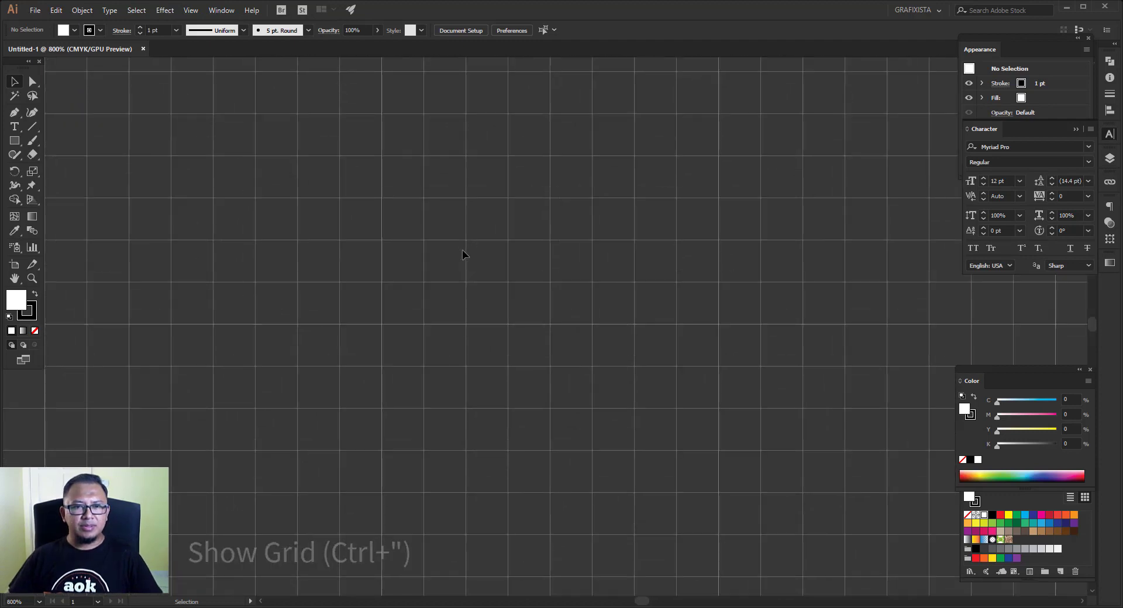
scroll(510, 318, up, 1)
scroll(456, 306, up, 1)
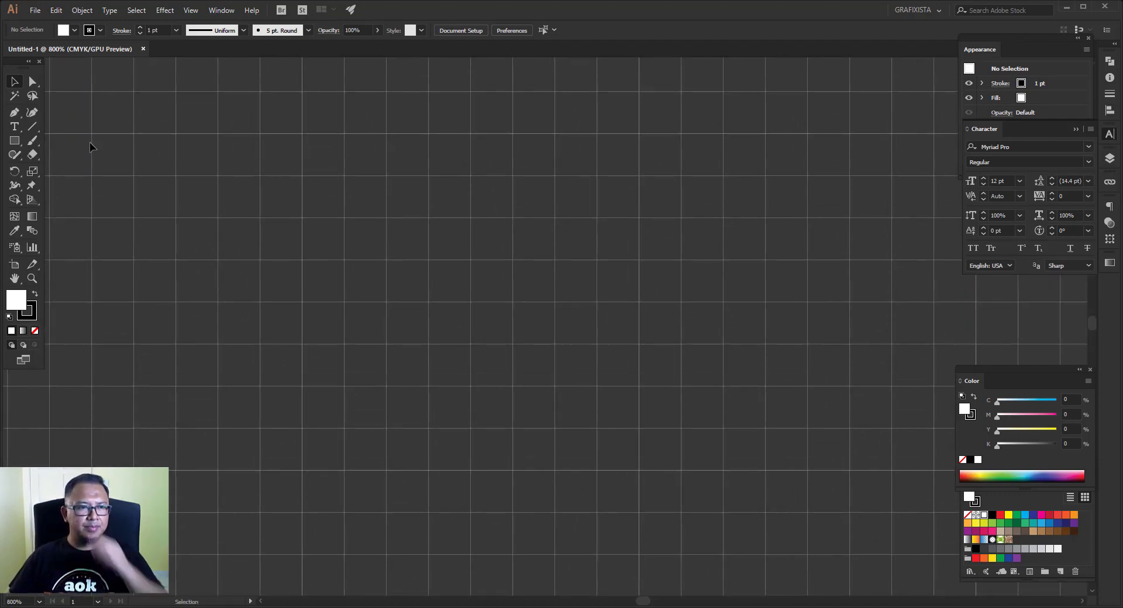
drag(15, 140, 58, 168)
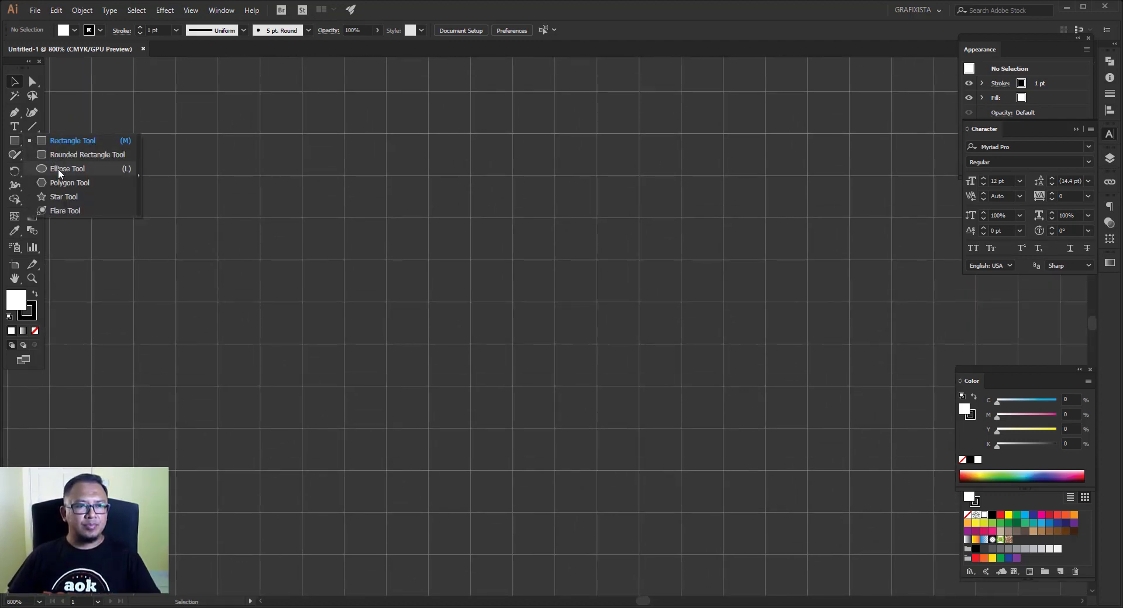
- Draw a 45 pt circle from a grid intersection with the Ellipse Tool
click(58, 169)
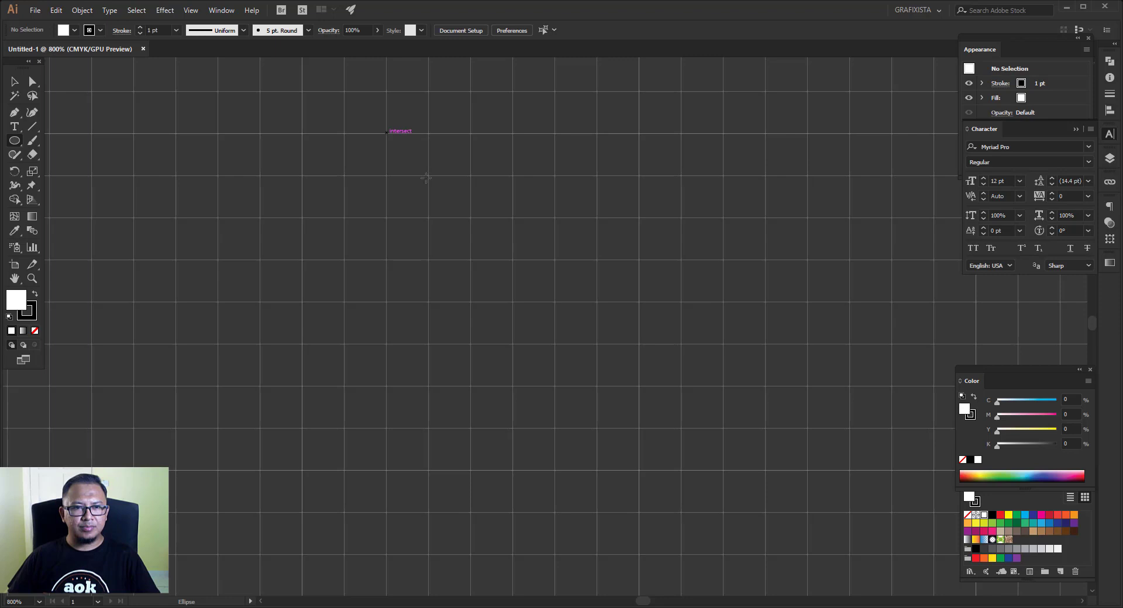
drag(386, 131, 415, 153)
key(ctrl+z)
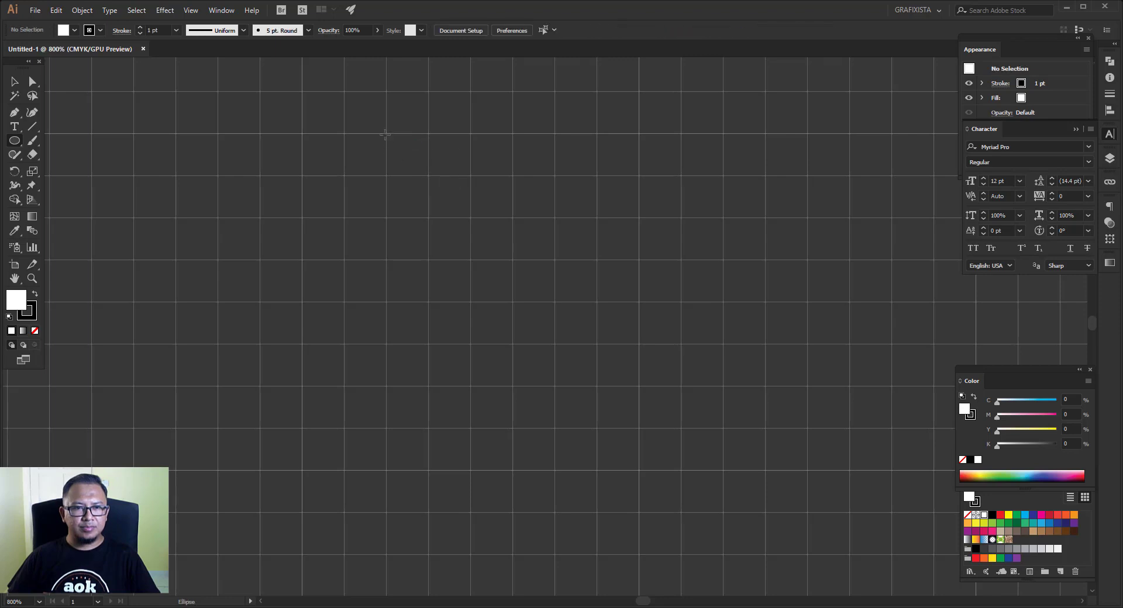
drag(386, 133, 597, 333)
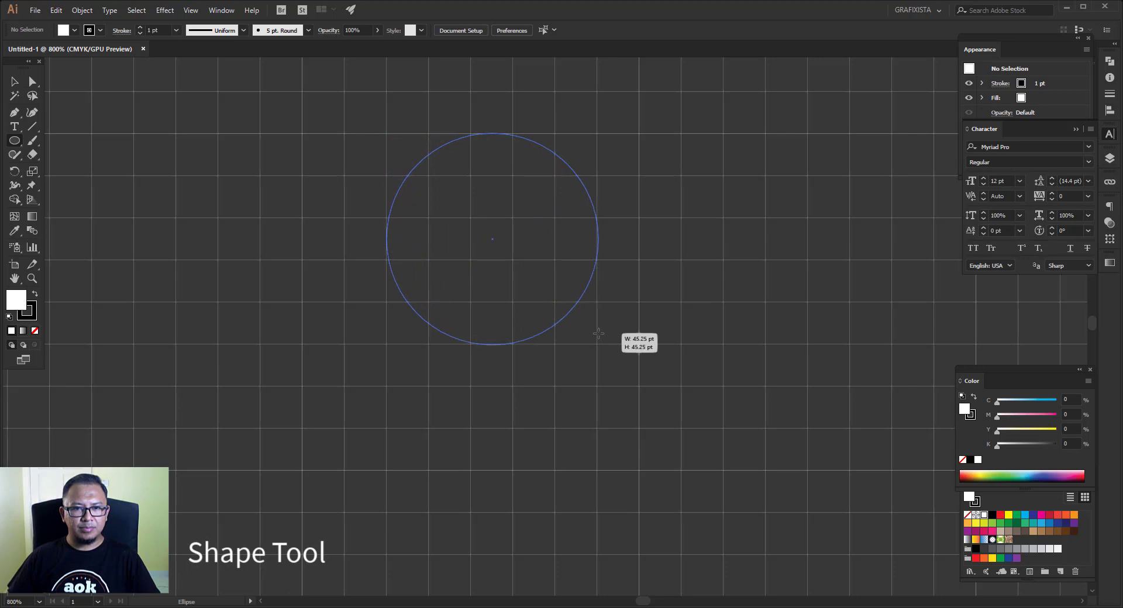
drag(597, 334, 596, 335)
- Set the circle's fill to None, leaving only its black outline
click(15, 83)
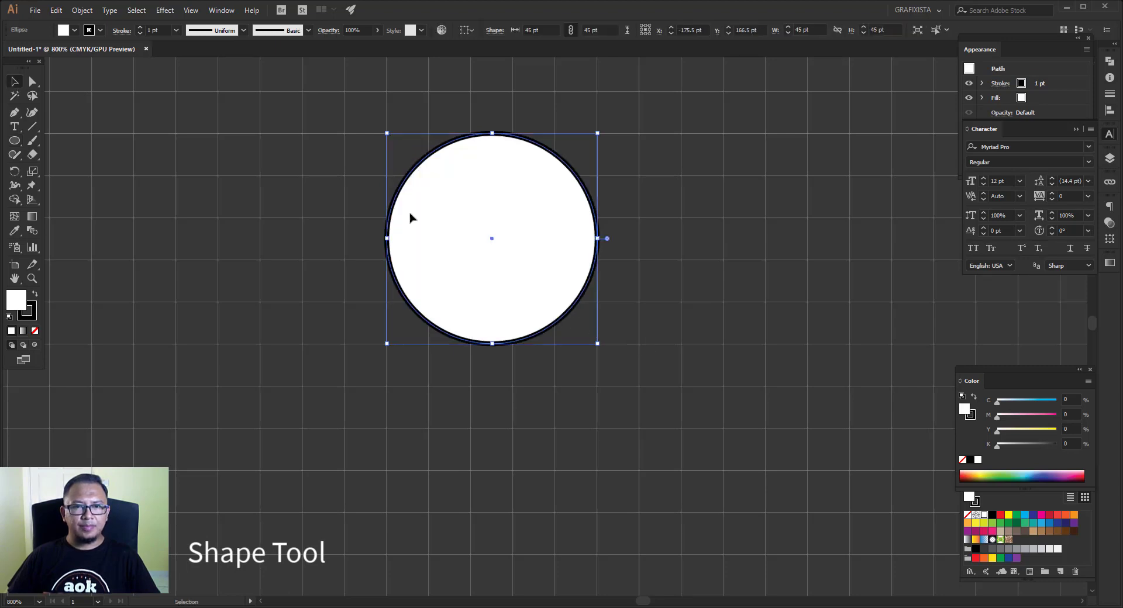
click(692, 201)
click(555, 240)
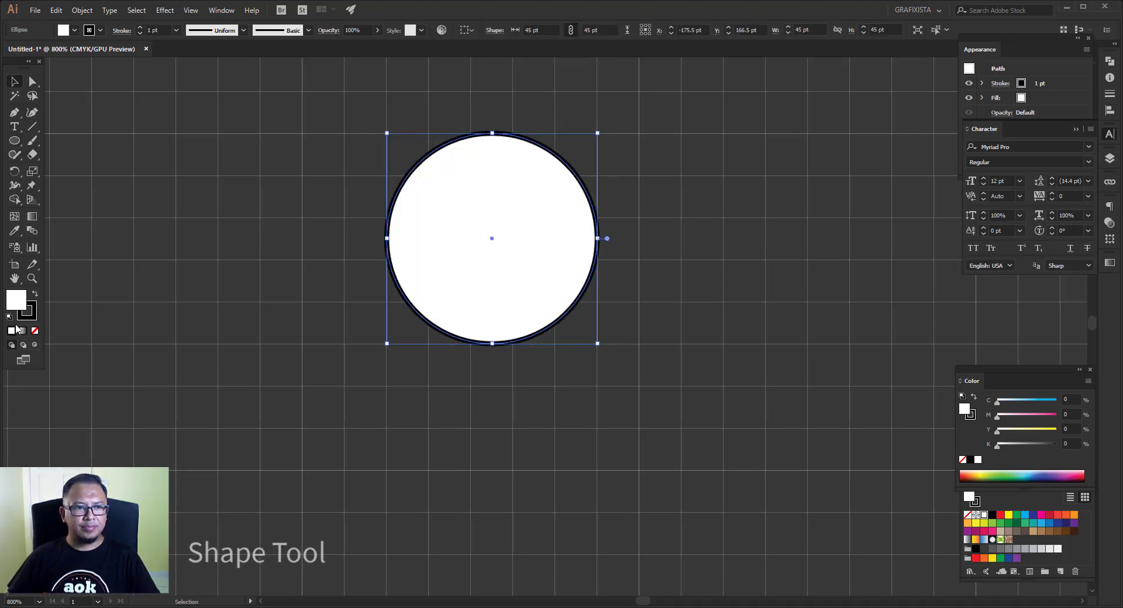
key(slash)
click(675, 169)
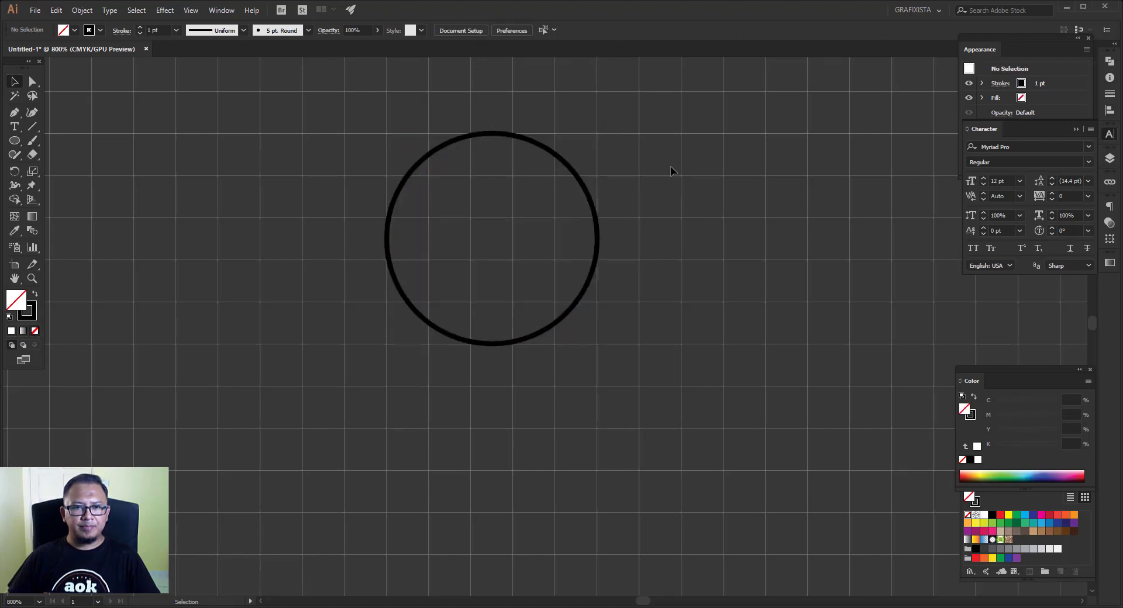
click(596, 211)
scroll(467, 184, up, 1)
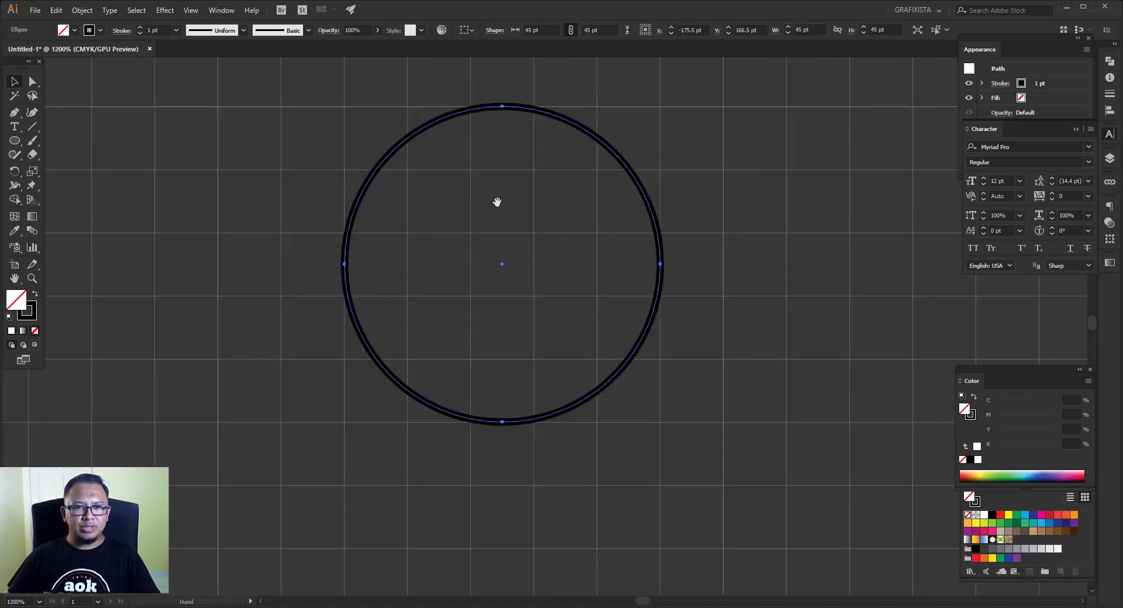
scroll(497, 200, up, 2)
click(698, 216)
click(611, 243)
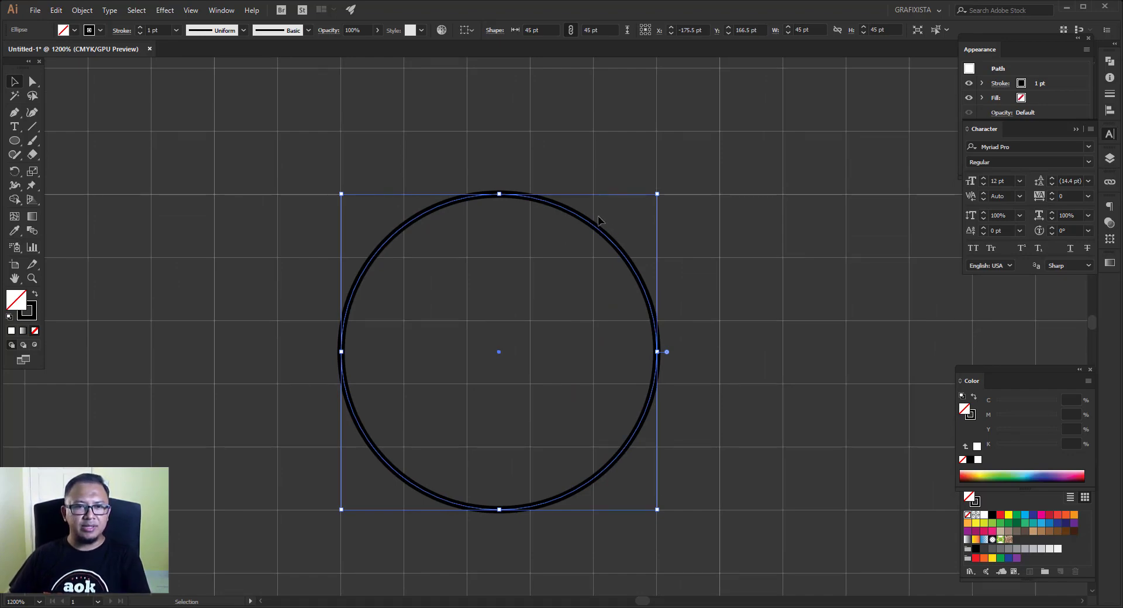
- Enable View > Snap to Grid and confirm all four circle edges snap to grid lines
click(190, 11)
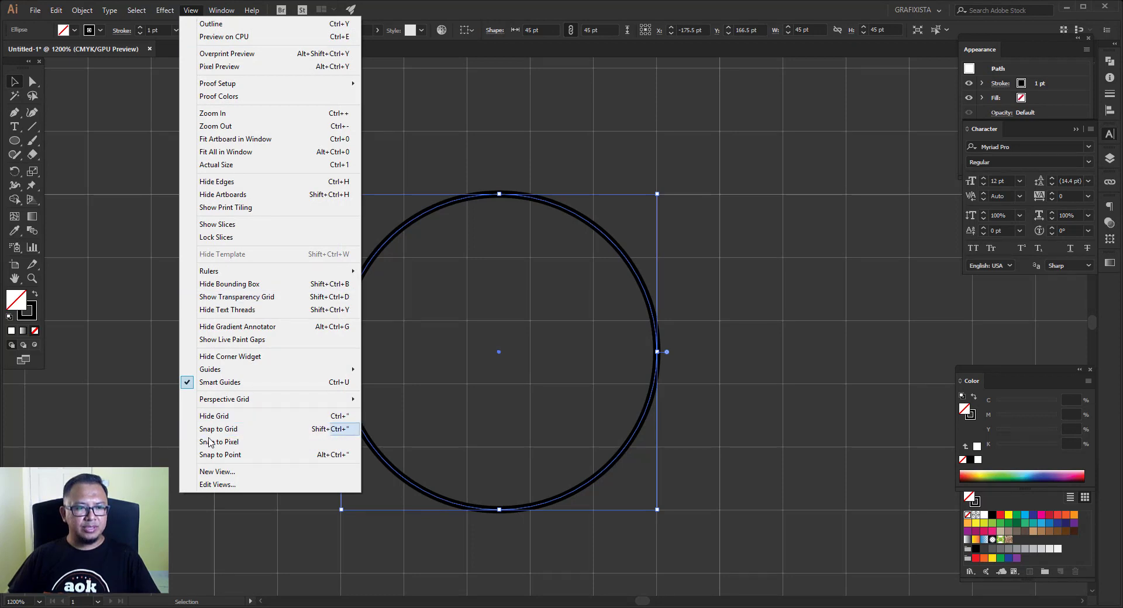
click(244, 429)
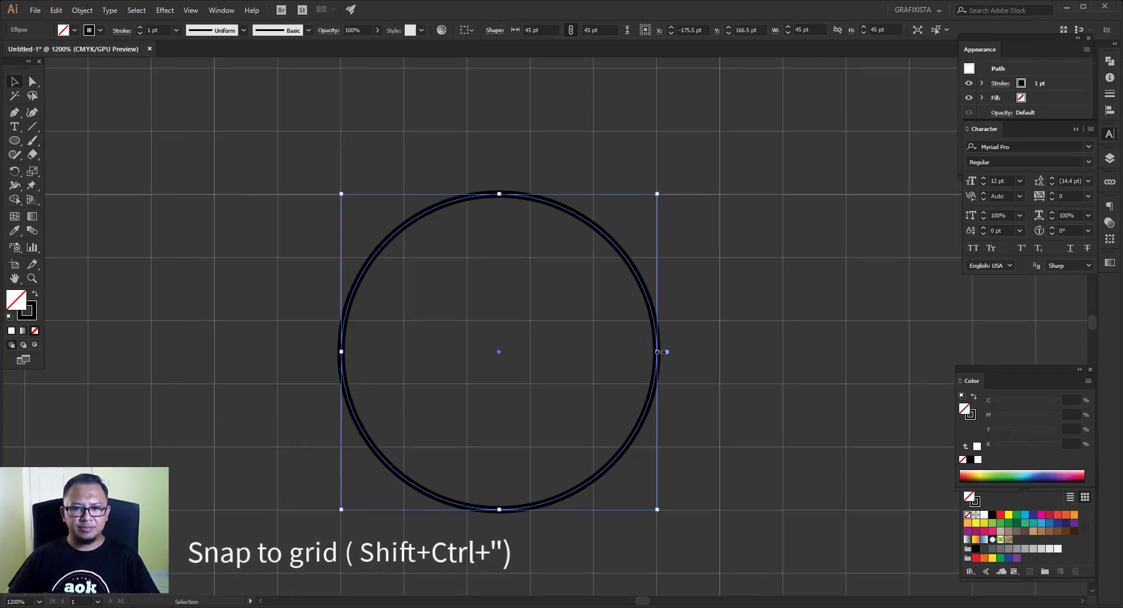
drag(650, 353, 650, 359)
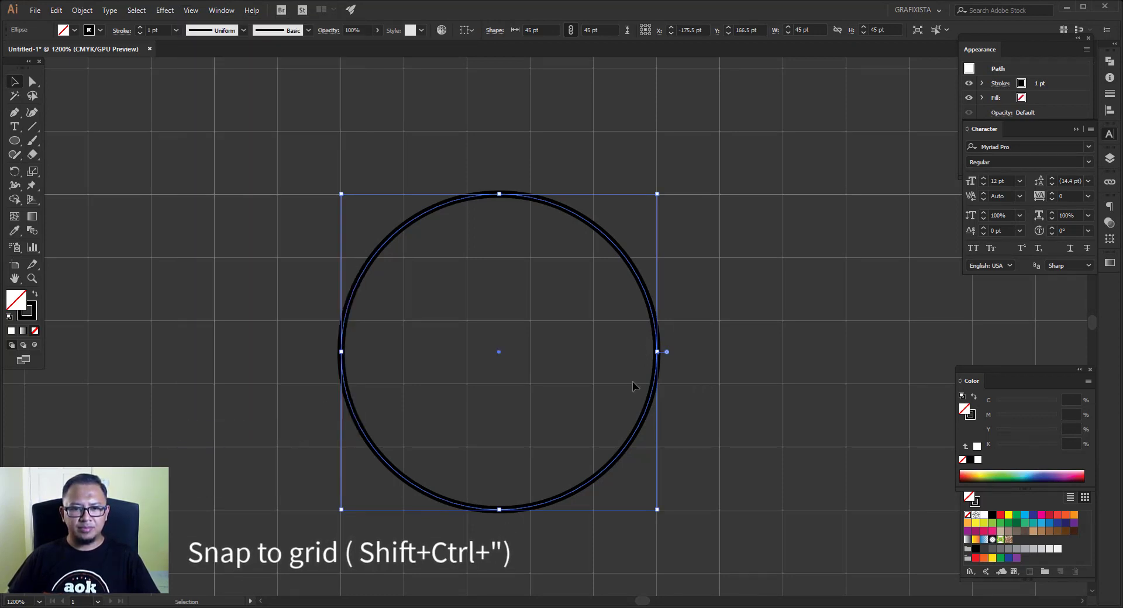
drag(498, 510, 499, 511)
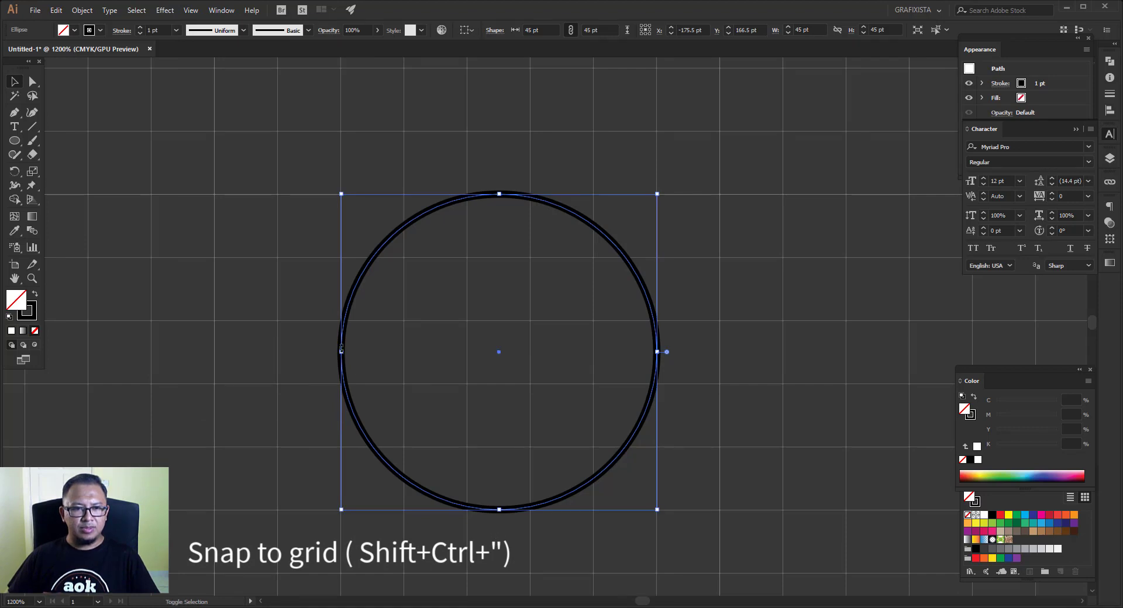
mouse_move(341, 352)
mouse_down()
mouse_move(355, 351)
mouse_move(341, 351)
mouse_up()
drag(498, 194, 498, 194)
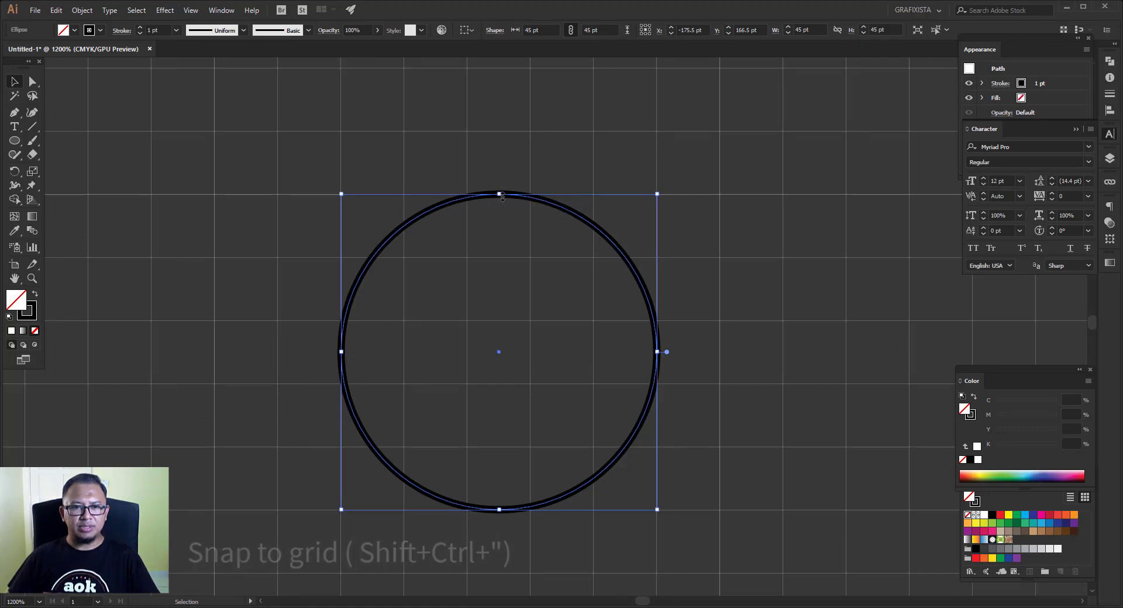
click(630, 172)
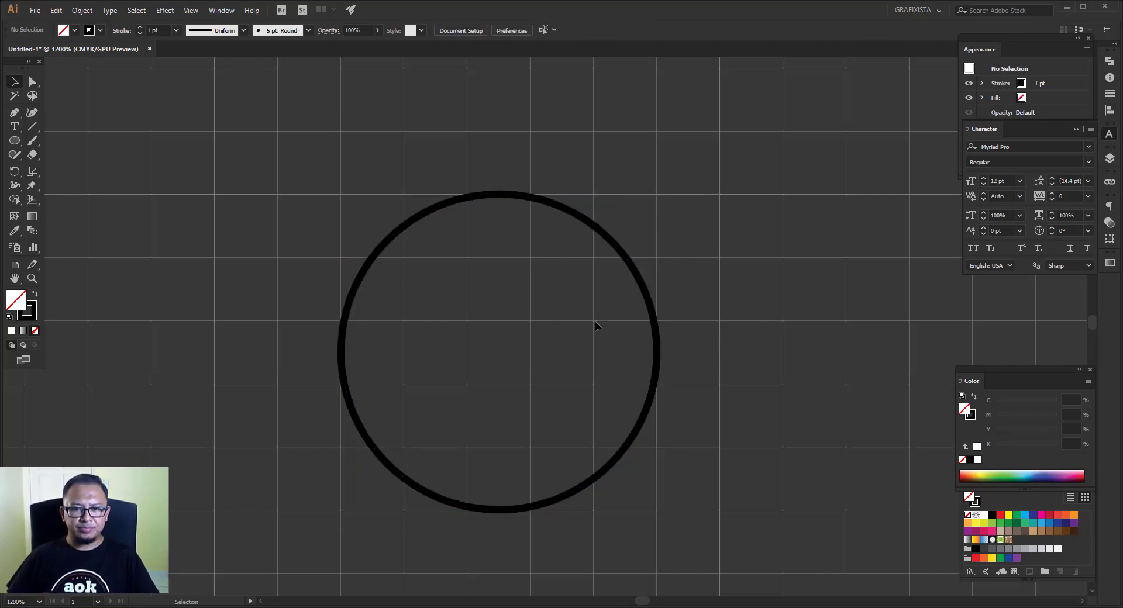
- Paste a copy of the circle behind it and enlarge it to 63 pt
click(658, 322)
key(a)
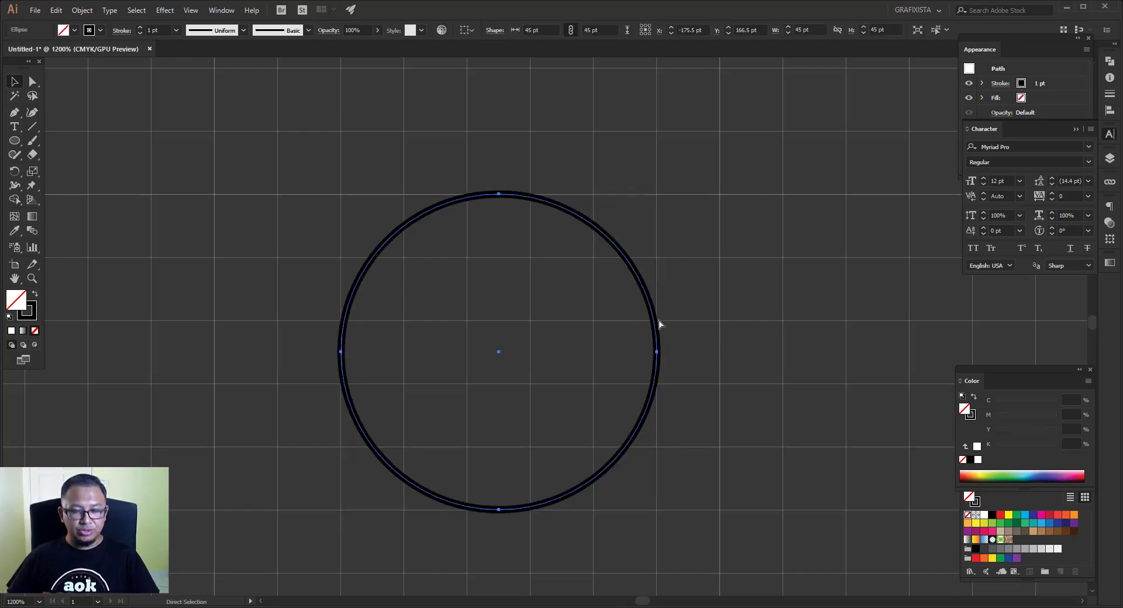
key(v)
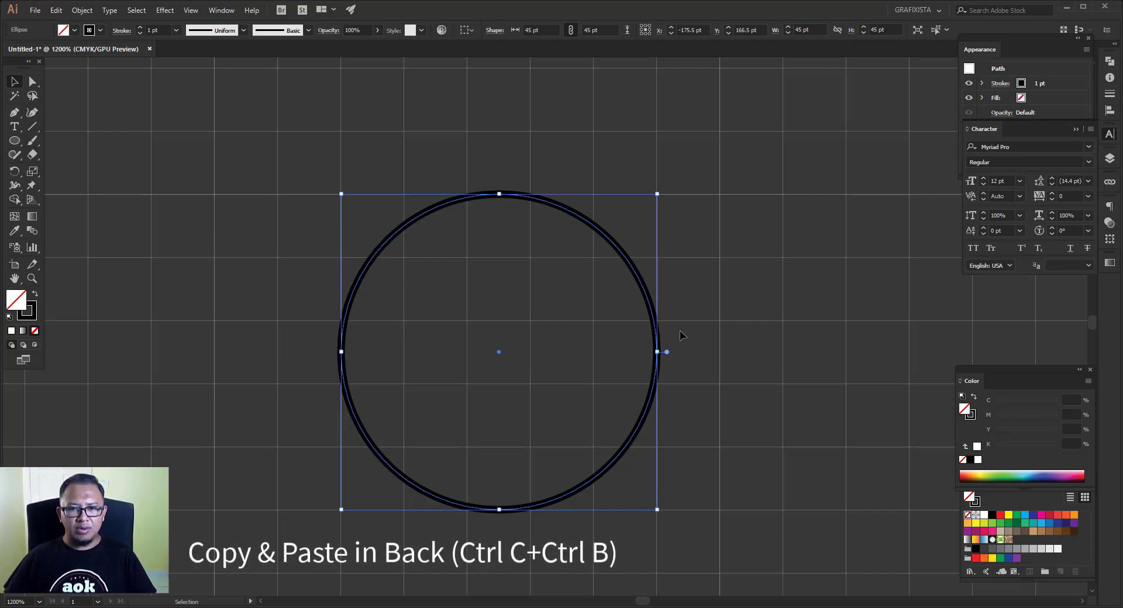
key(ctrl+c)
key(ctrl+b)
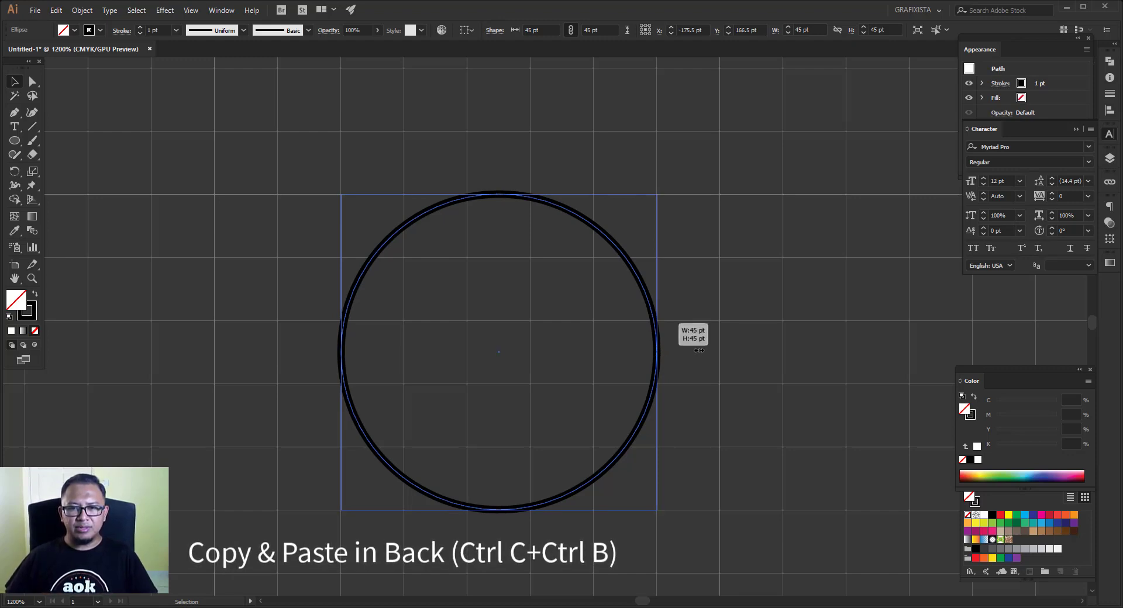
drag(658, 352, 711, 350)
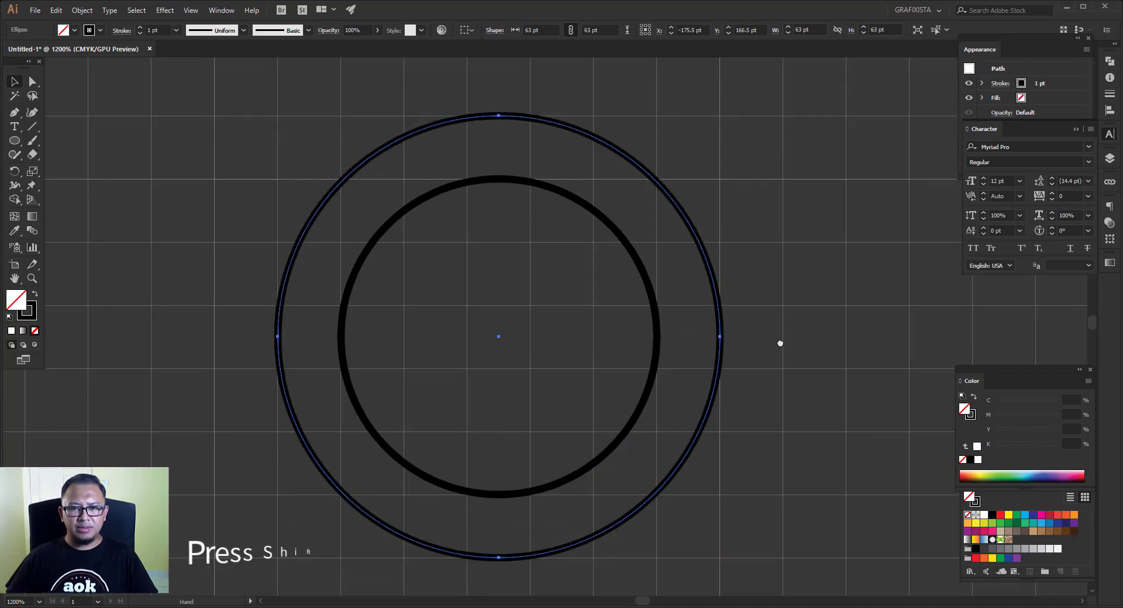
- Add 81 pt and 99 pt concentric copies, then select all four circles
scroll(710, 351, down, 1)
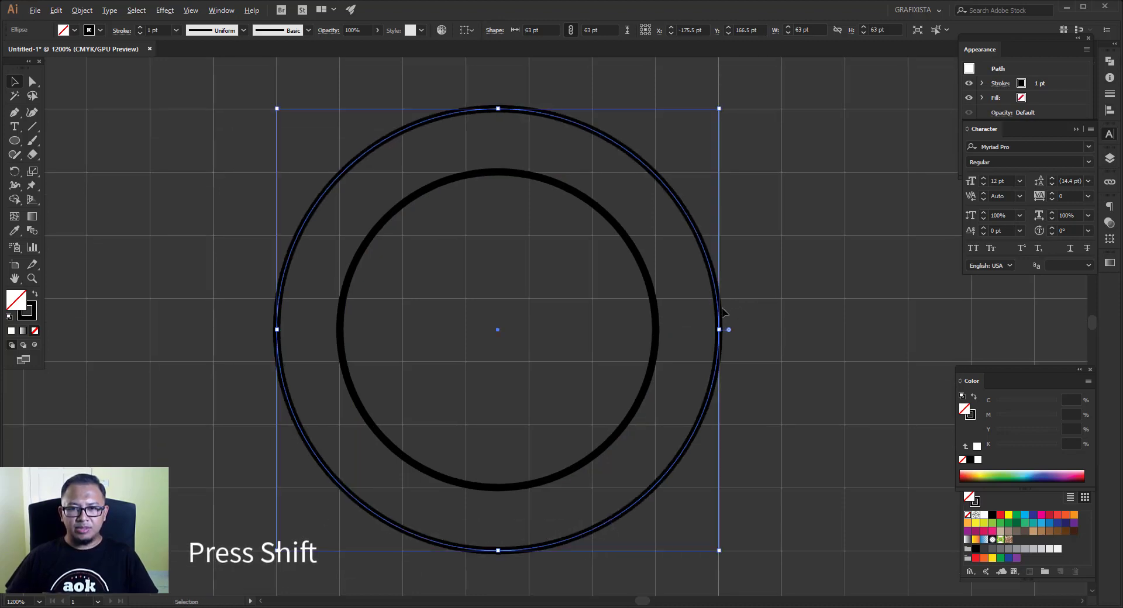
drag(719, 329, 781, 329)
scroll(770, 348, down, 1)
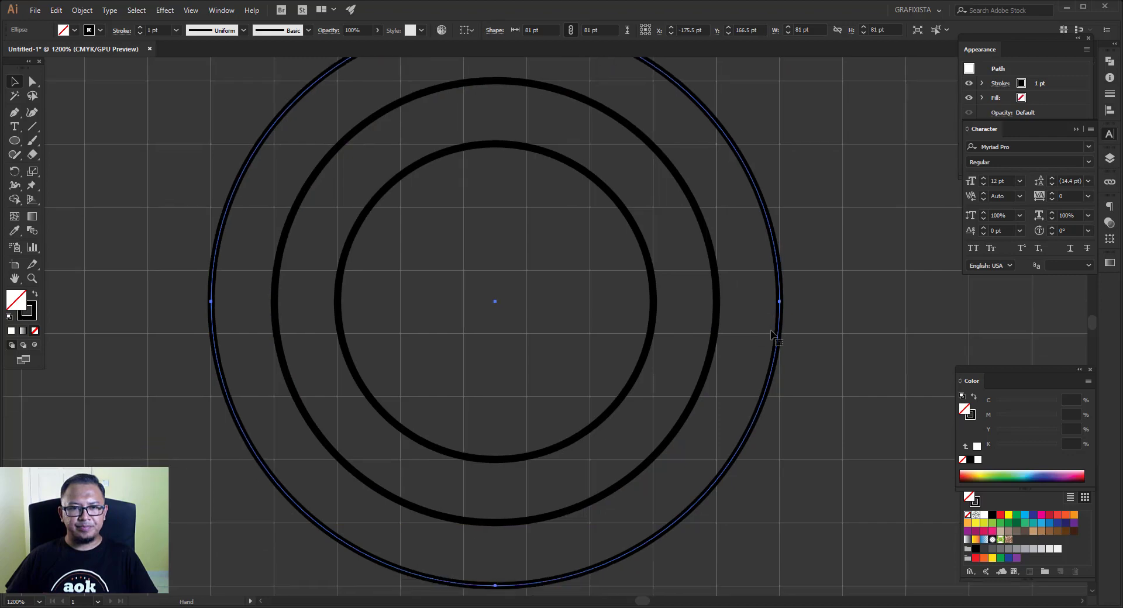
scroll(739, 351, down, 1)
scroll(737, 343, right, 1)
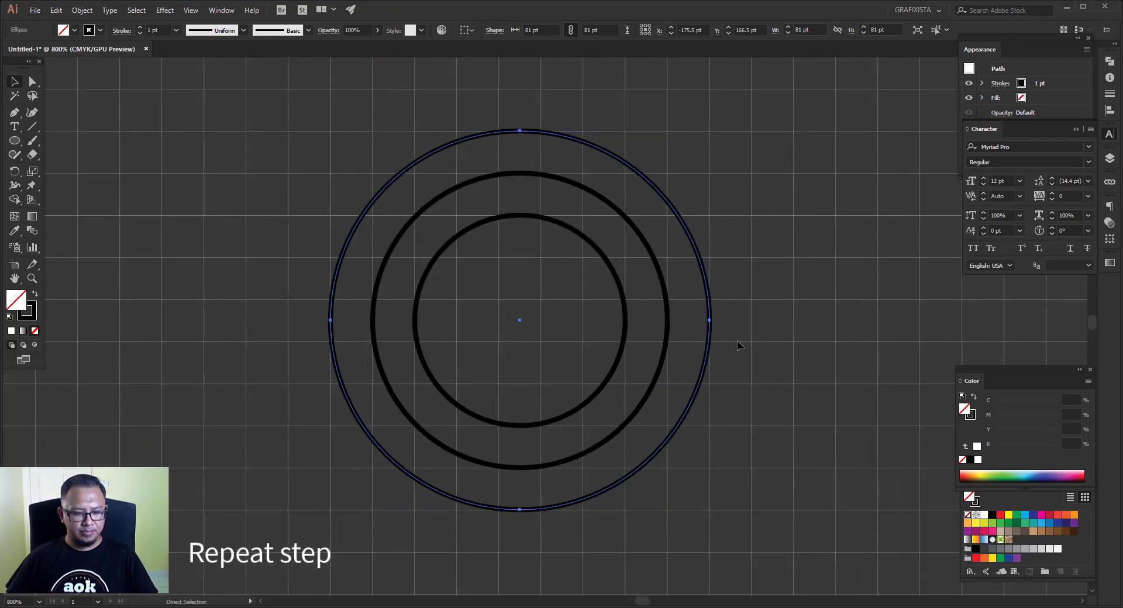
key(v)
drag(710, 320, 752, 320)
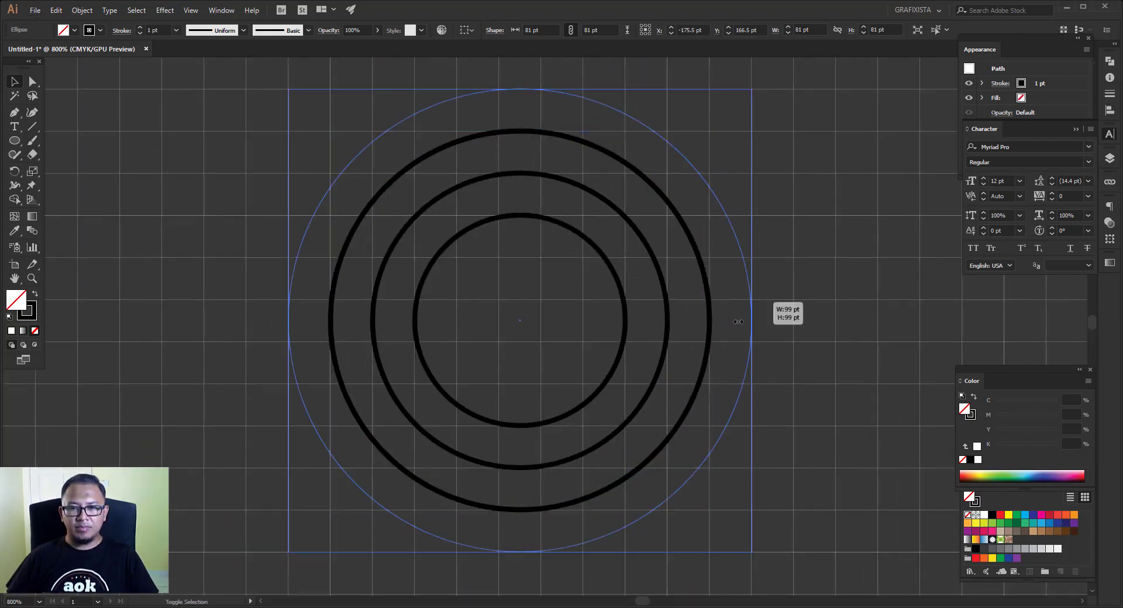
click(814, 305)
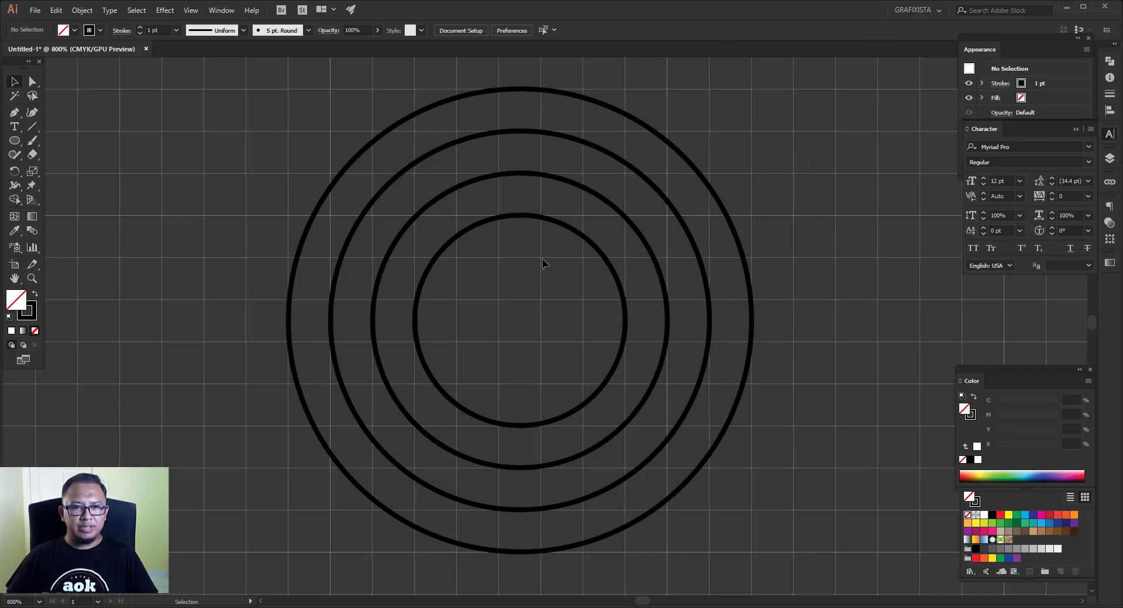
drag(542, 258, 250, 405)
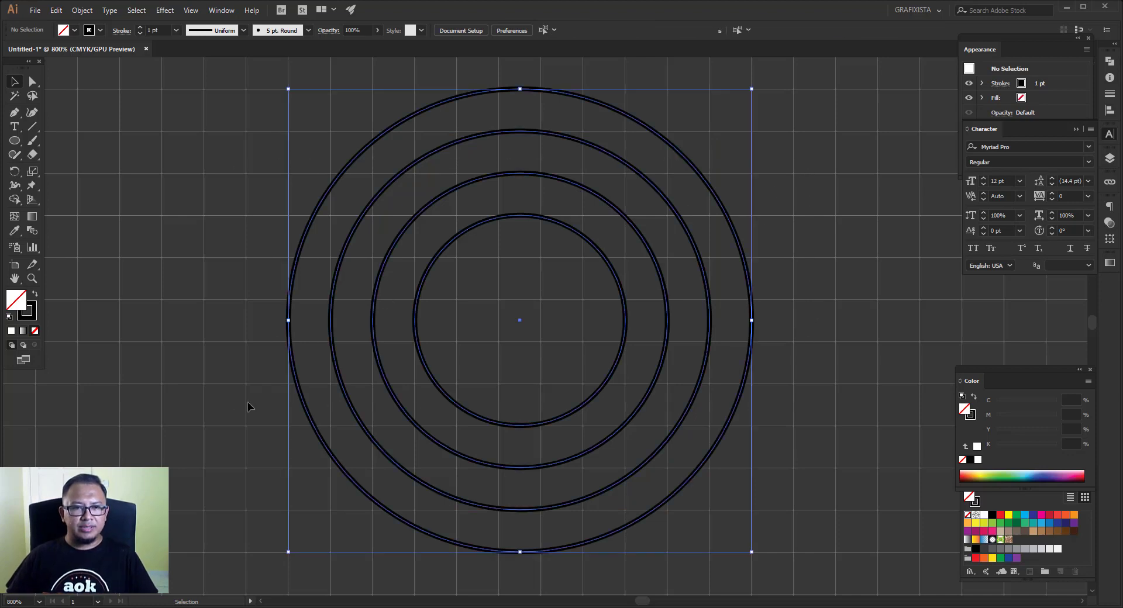
- Give the four selected circles orange 0.25 pt outlines
click(28, 319)
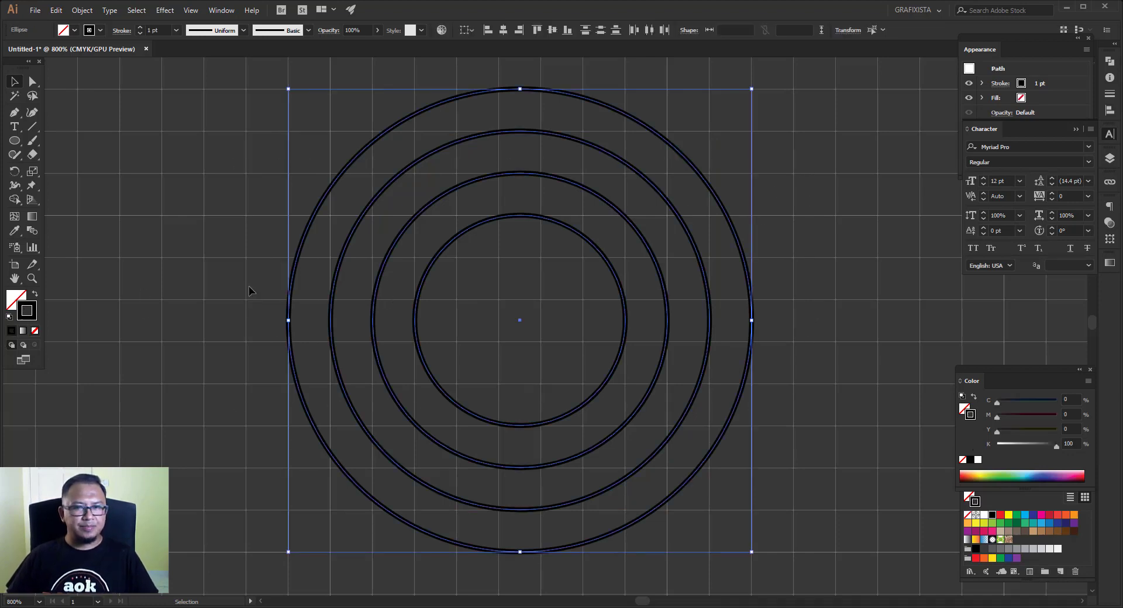
click(1074, 515)
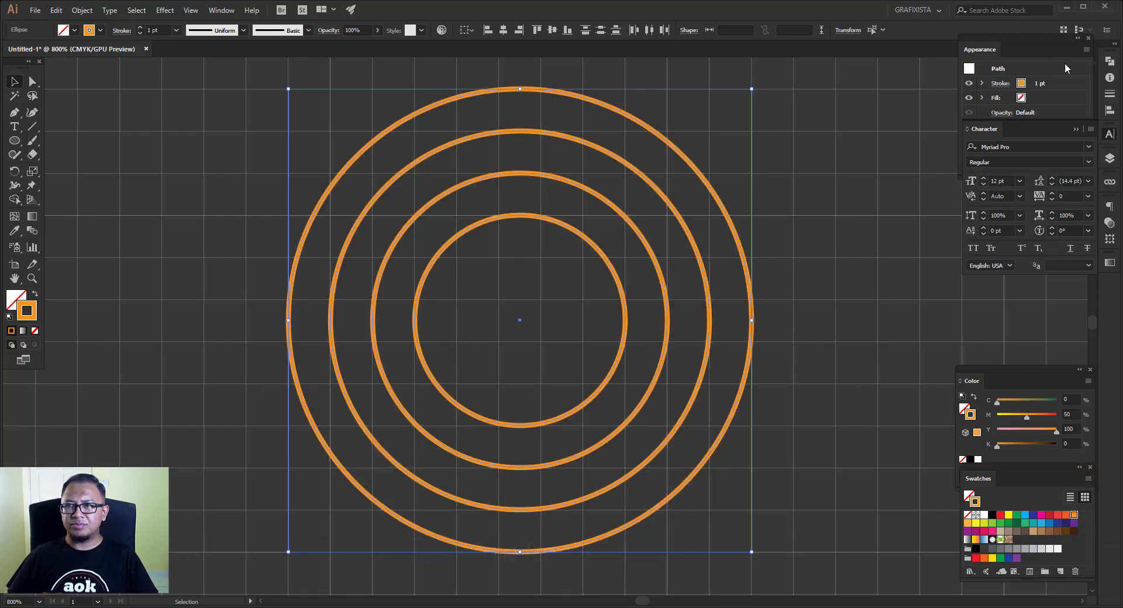
click(1109, 94)
click(1048, 74)
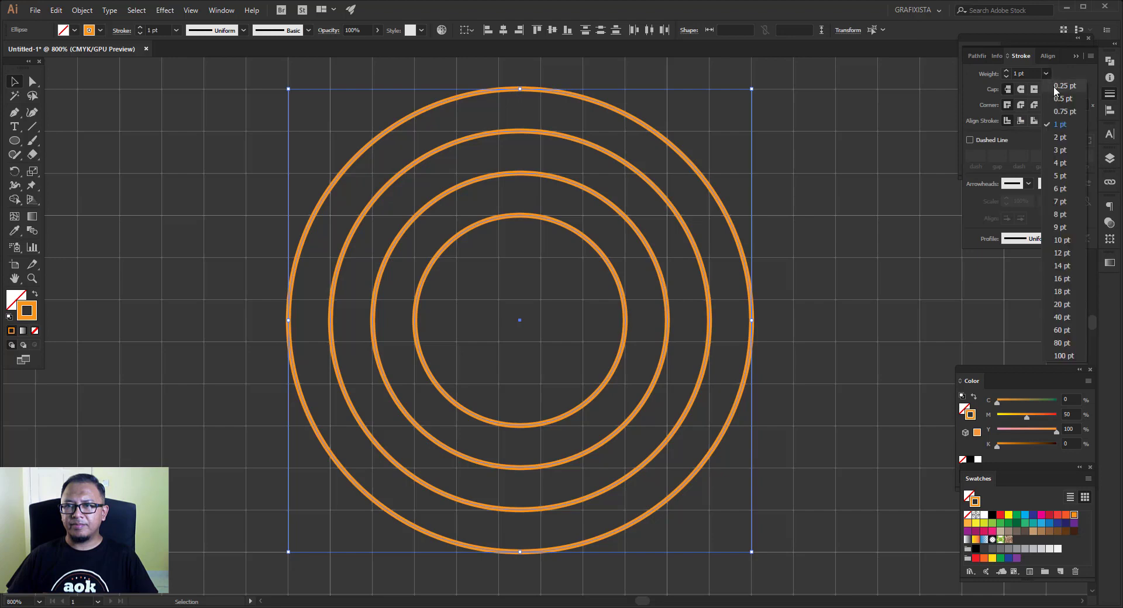
click(789, 152)
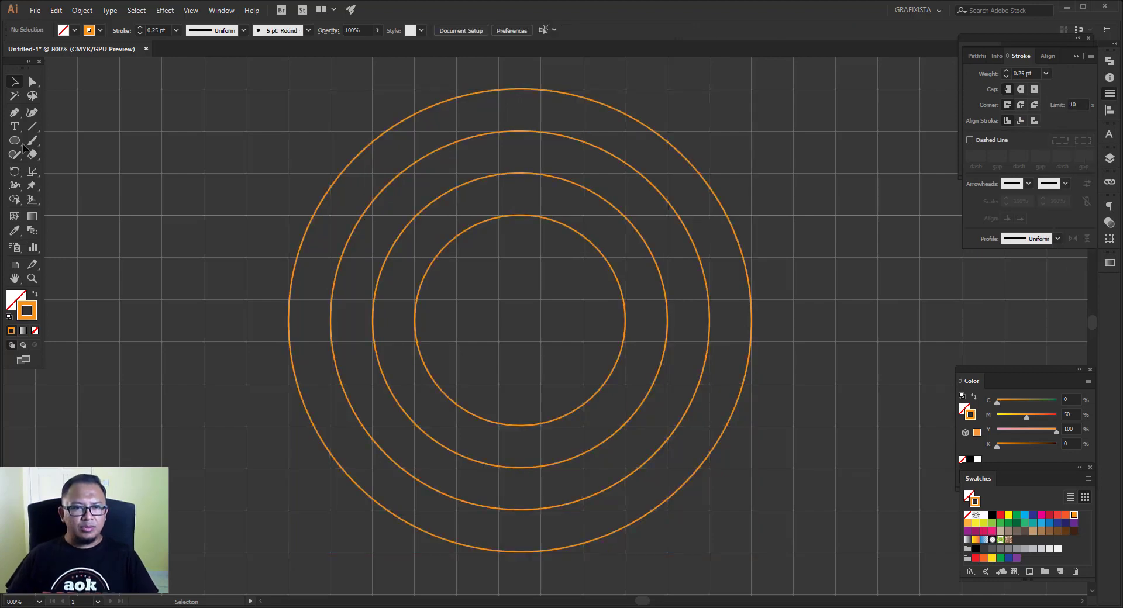
drag(22, 148, 59, 141)
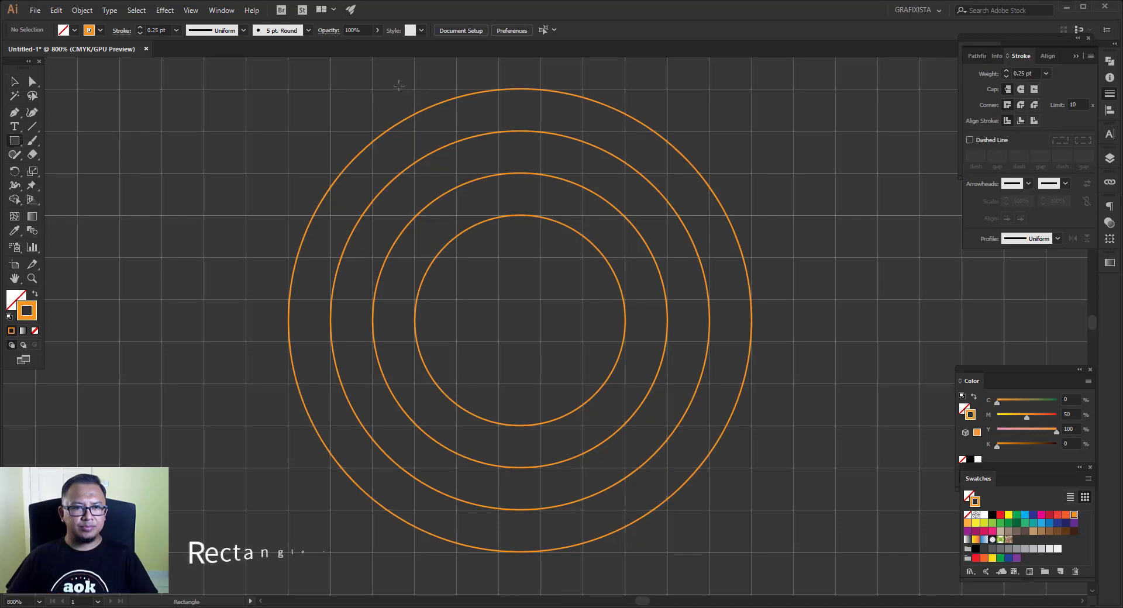
- Draw a 9 × 117 pt vertical bar through the left side of the circles
drag(373, 88, 415, 594)
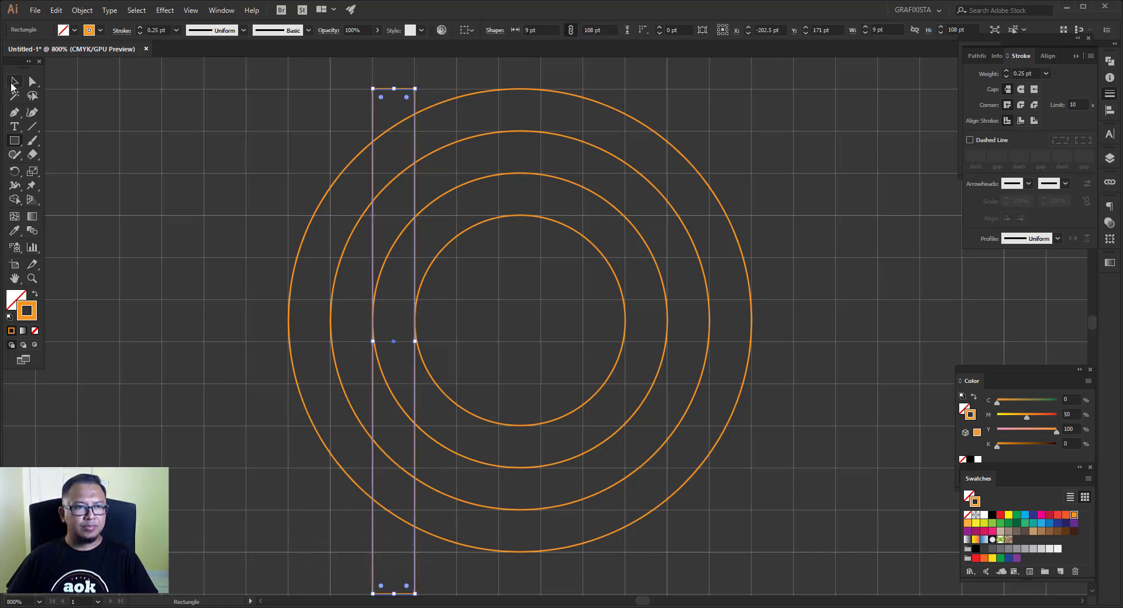
click(13, 86)
scroll(620, 251, down, 3)
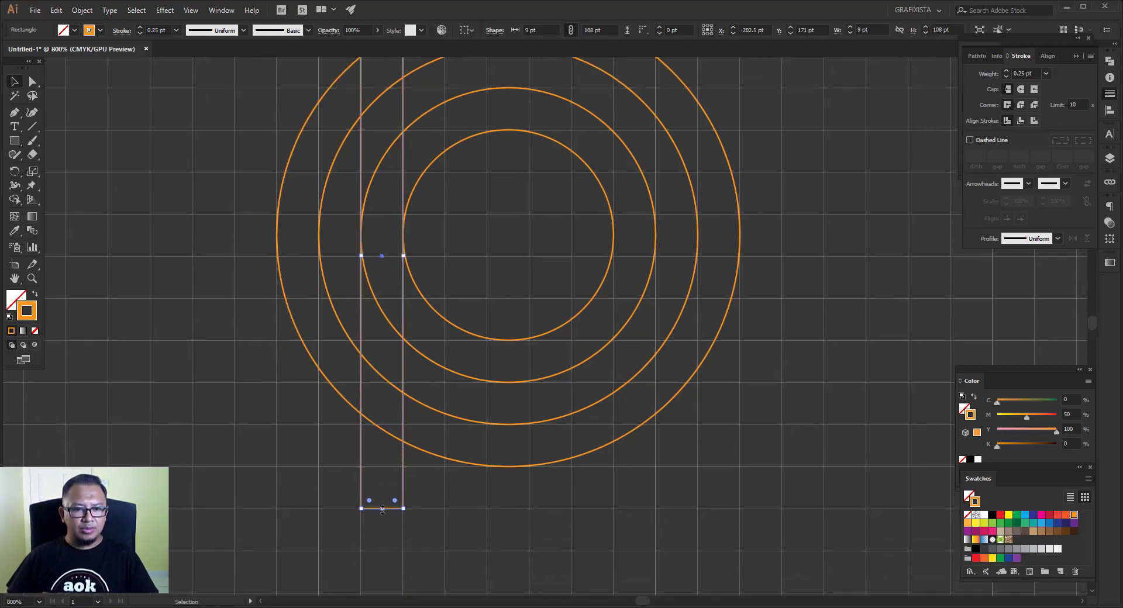
drag(383, 508, 382, 551)
drag(597, 343, 594, 384)
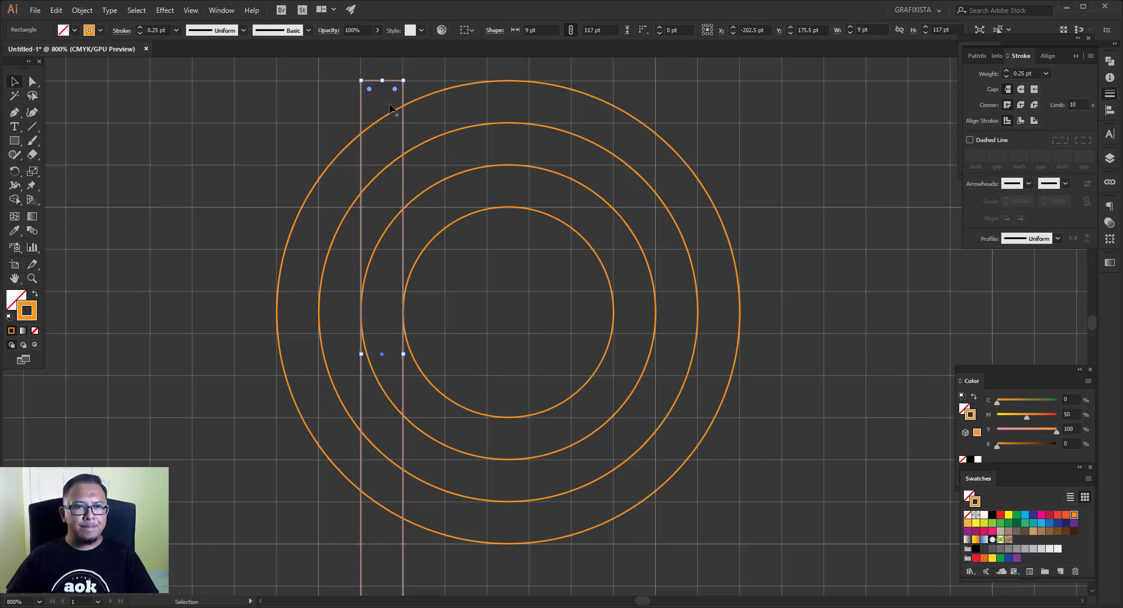
click(429, 133)
click(403, 131)
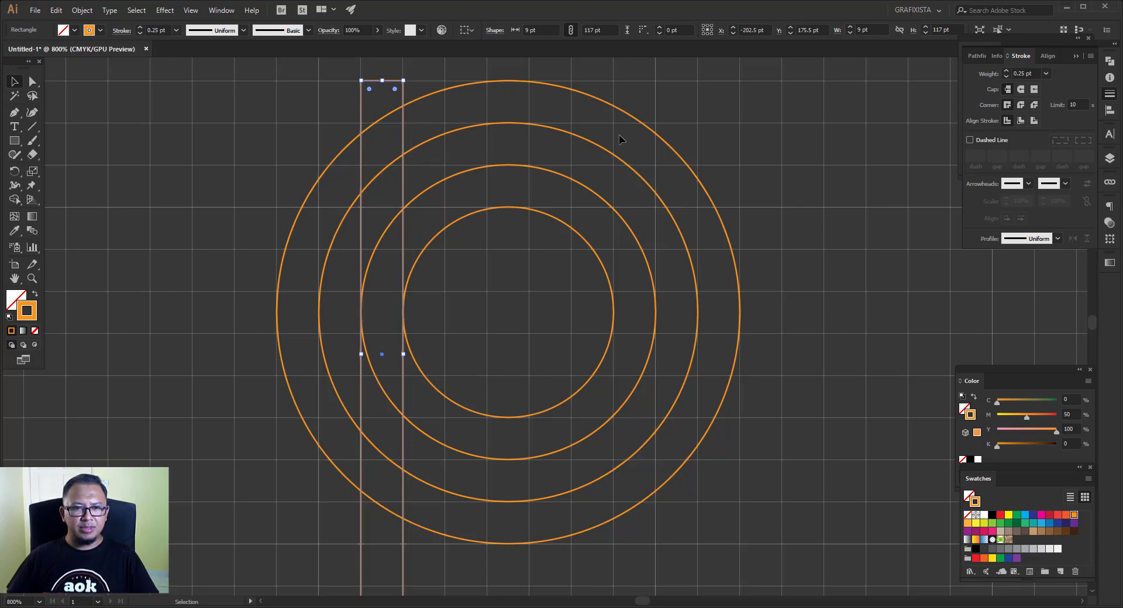
click(639, 436)
click(644, 219)
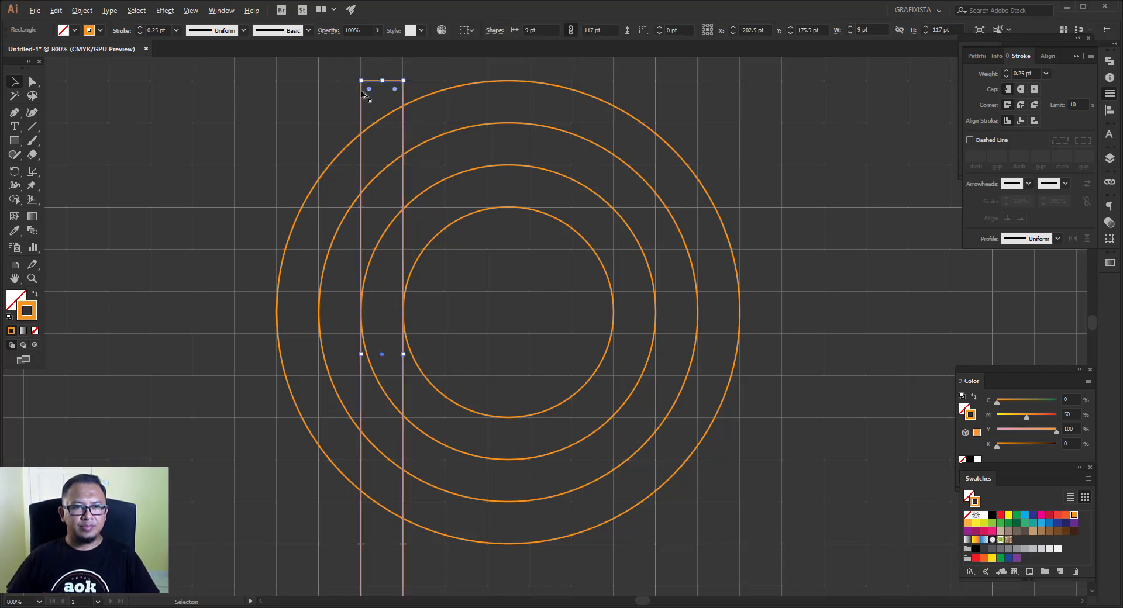
- Duplicate the bar to the right and rotate the copy about 38°
drag(371, 89, 555, 106)
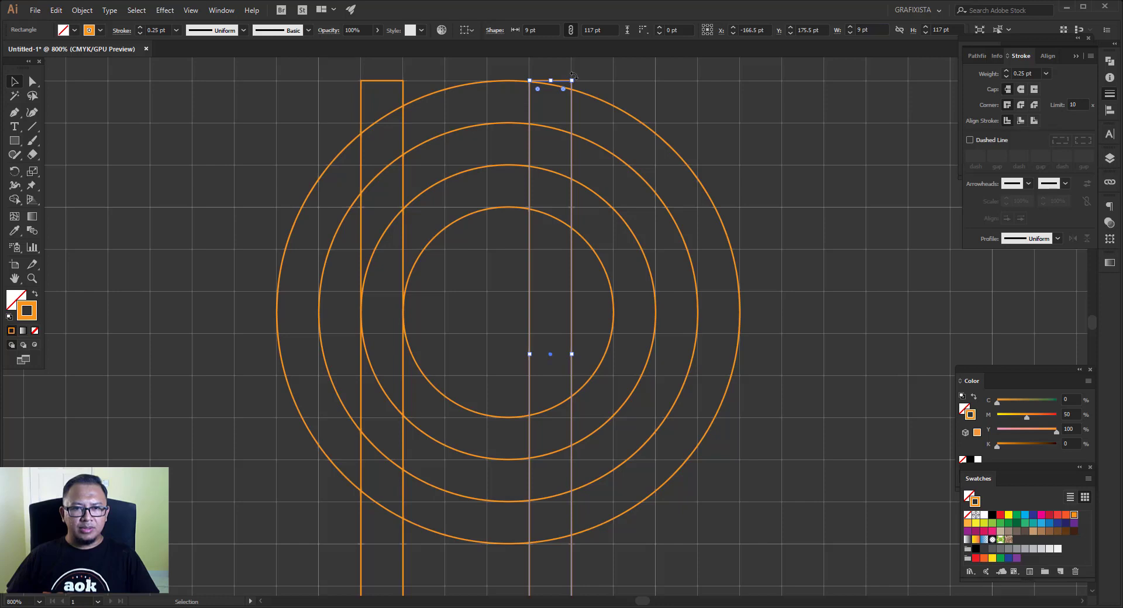
mouse_move(573, 75)
mouse_down()
mouse_move(401, 126)
mouse_move(389, 145)
mouse_move(802, 174)
mouse_up()
click(714, 129)
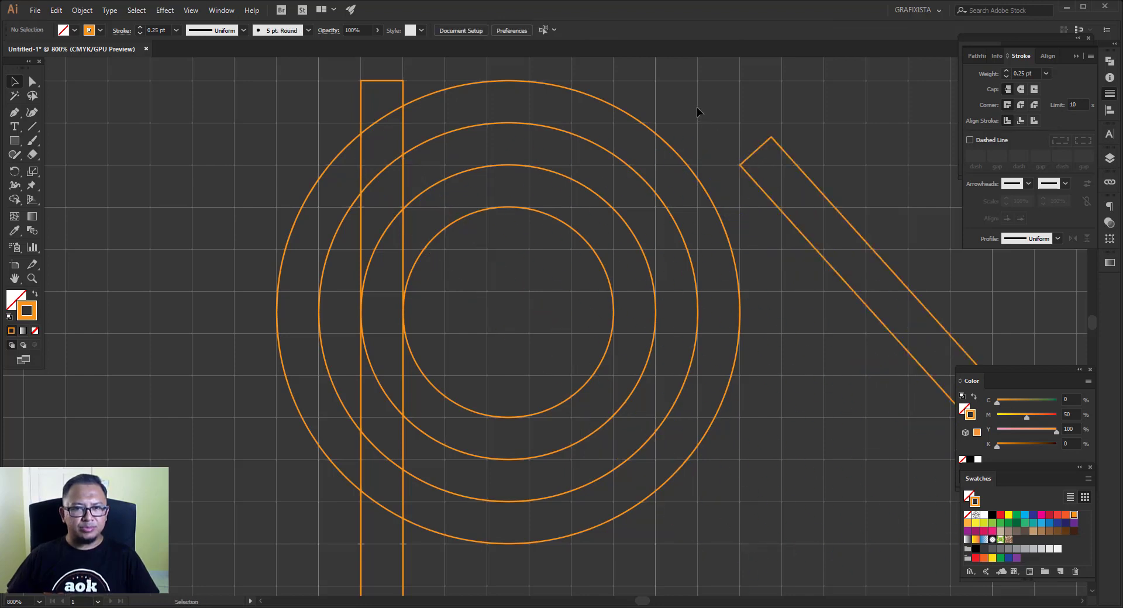
click(14, 113)
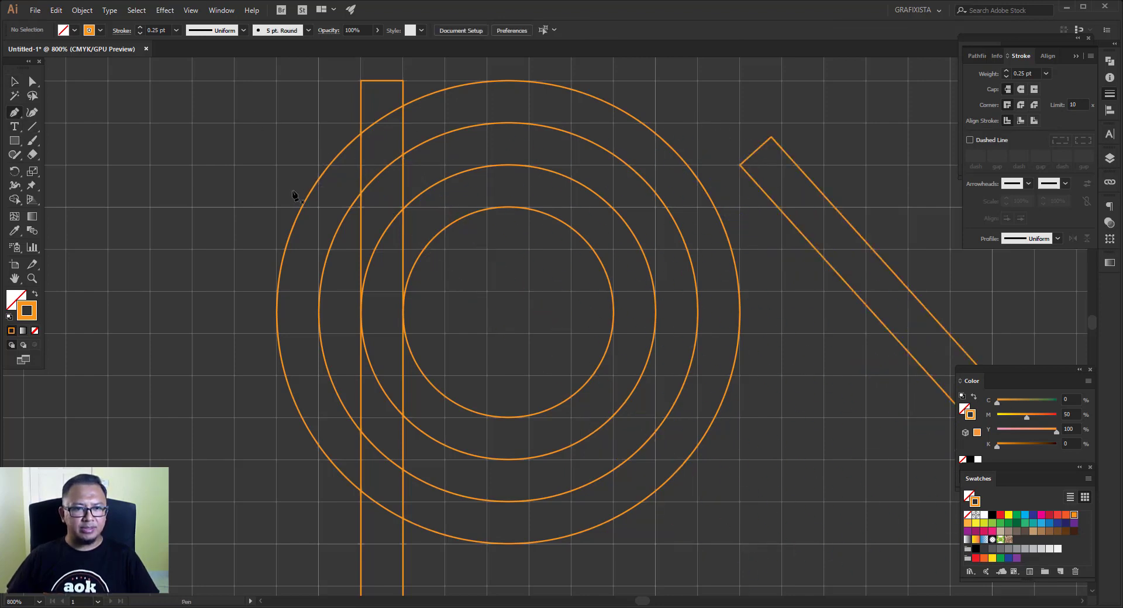
click(276, 207)
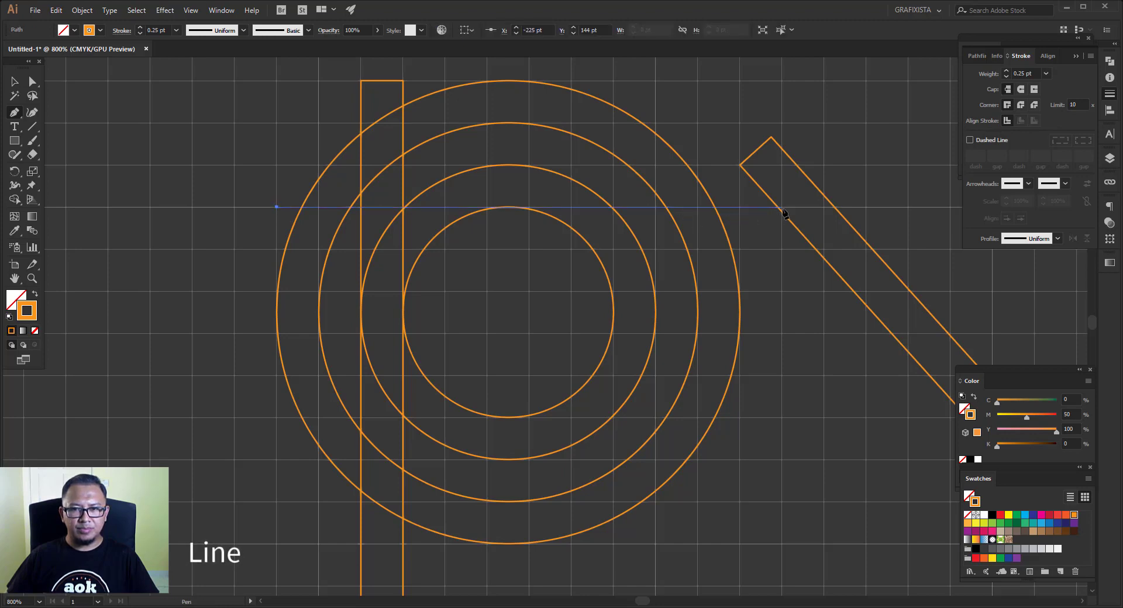
- Draw a 117 pt horizontal line across the circles, extending its left end outward
click(782, 207)
click(14, 81)
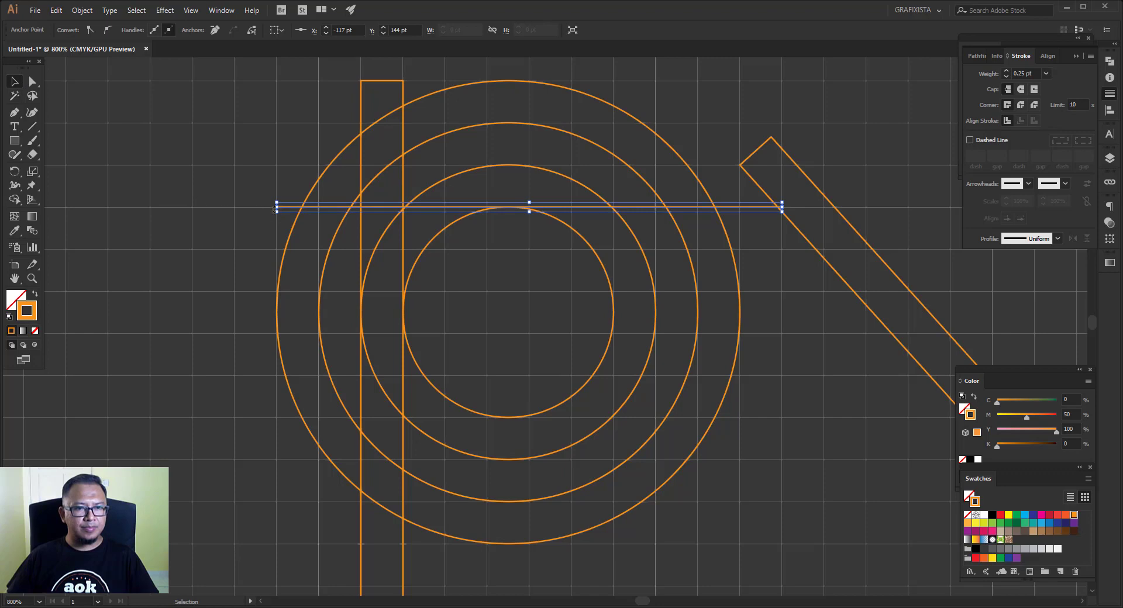
drag(276, 208, 234, 207)
click(829, 190)
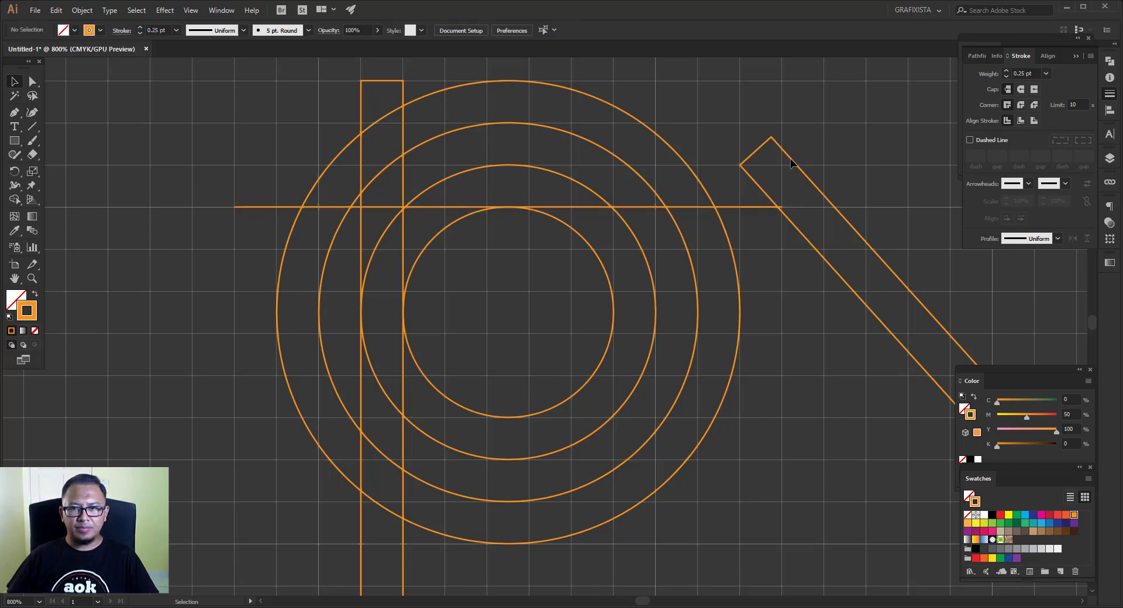
- Move the diagonal bar further right, keeping the horizontal line in place
drag(812, 163, 920, 163)
click(755, 207)
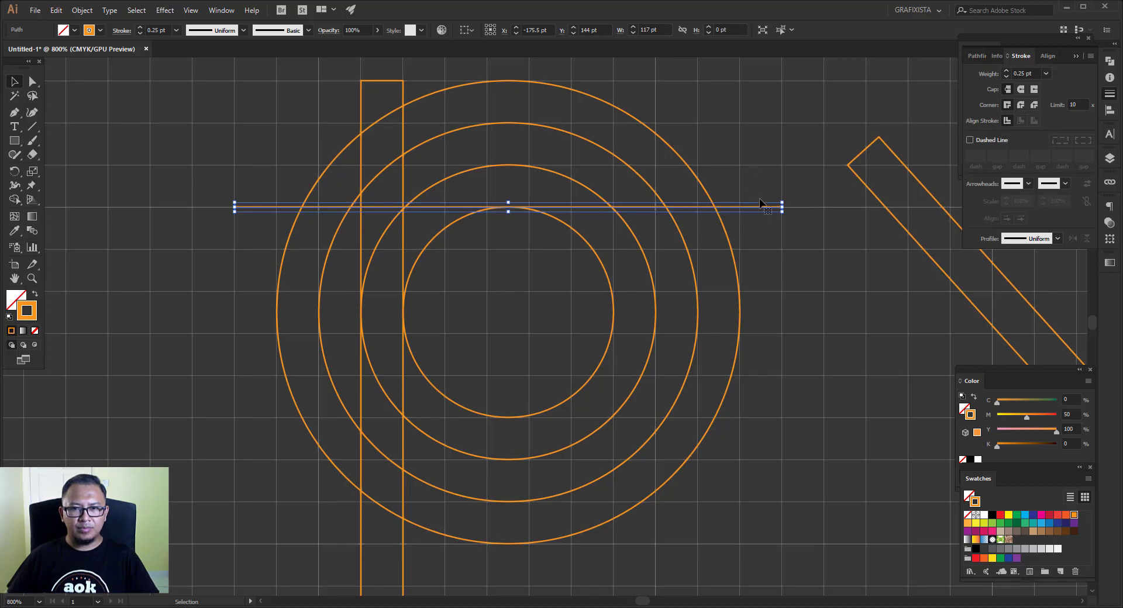
mouse_move(760, 210)
mouse_down()
mouse_move(784, 195)
mouse_move(764, 205)
mouse_up()
click(762, 208)
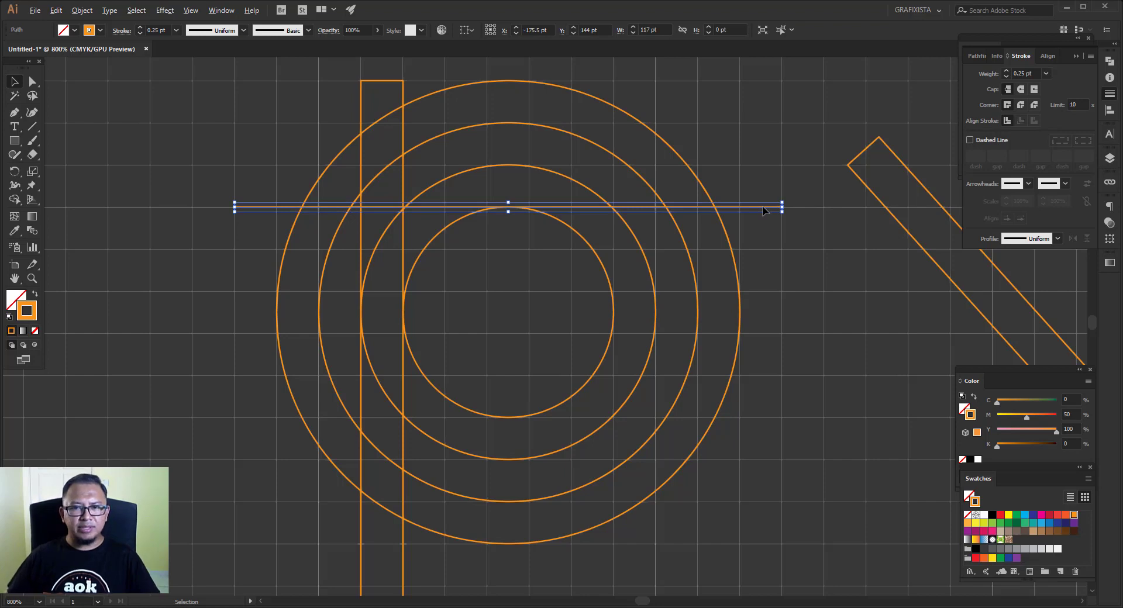
- Duplicate the horizontal line one row up and down toward the circles' bottom
key(ctrl+c)
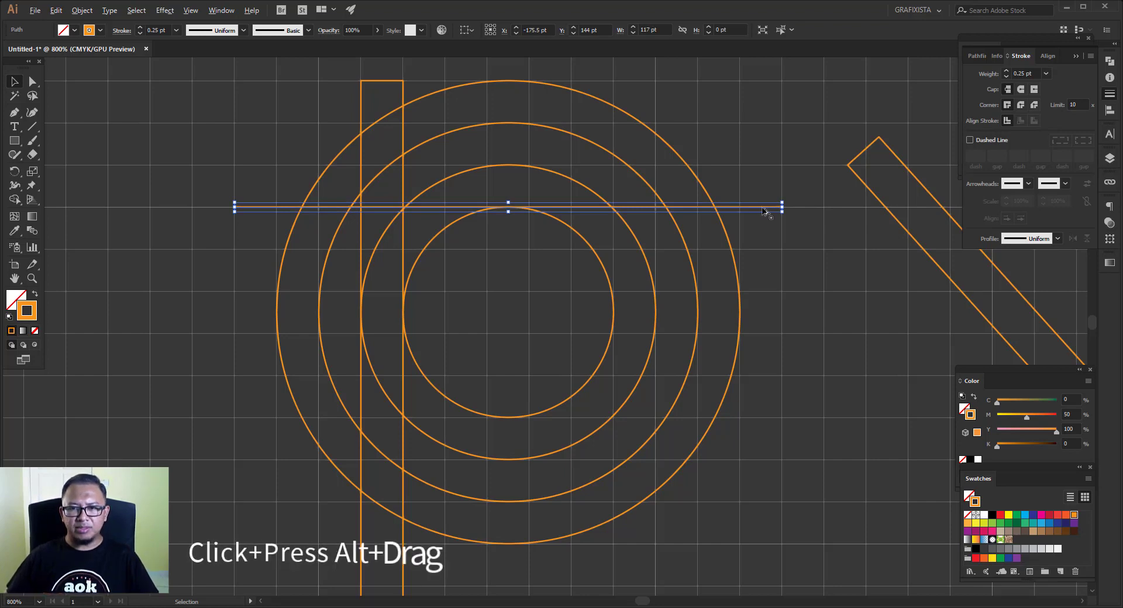
alt+drag(763, 210, 763, 174)
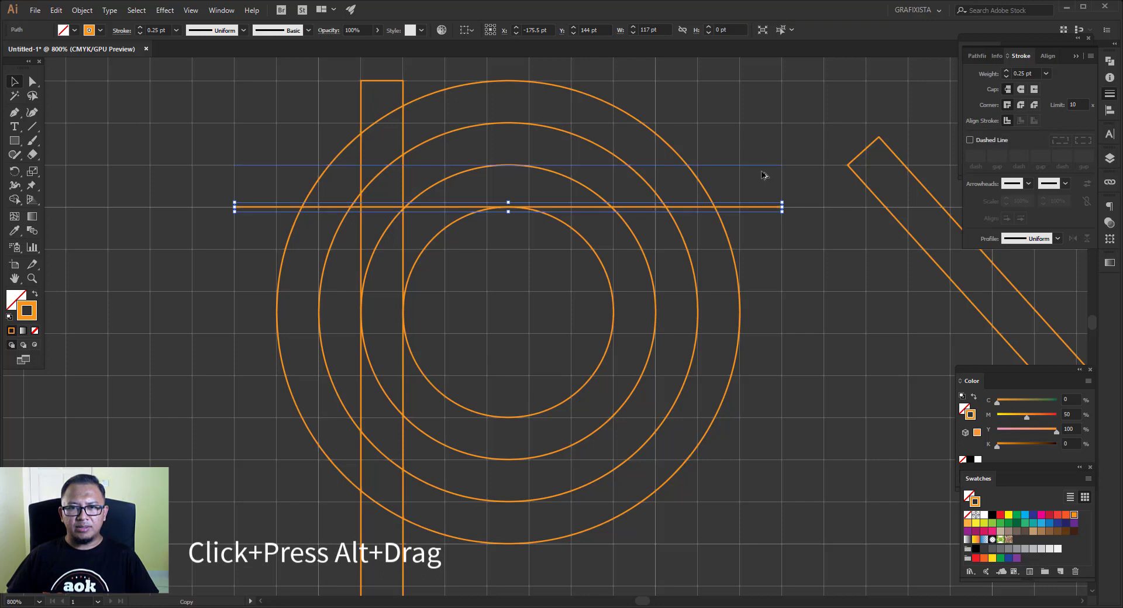
scroll(797, 183, down, 1)
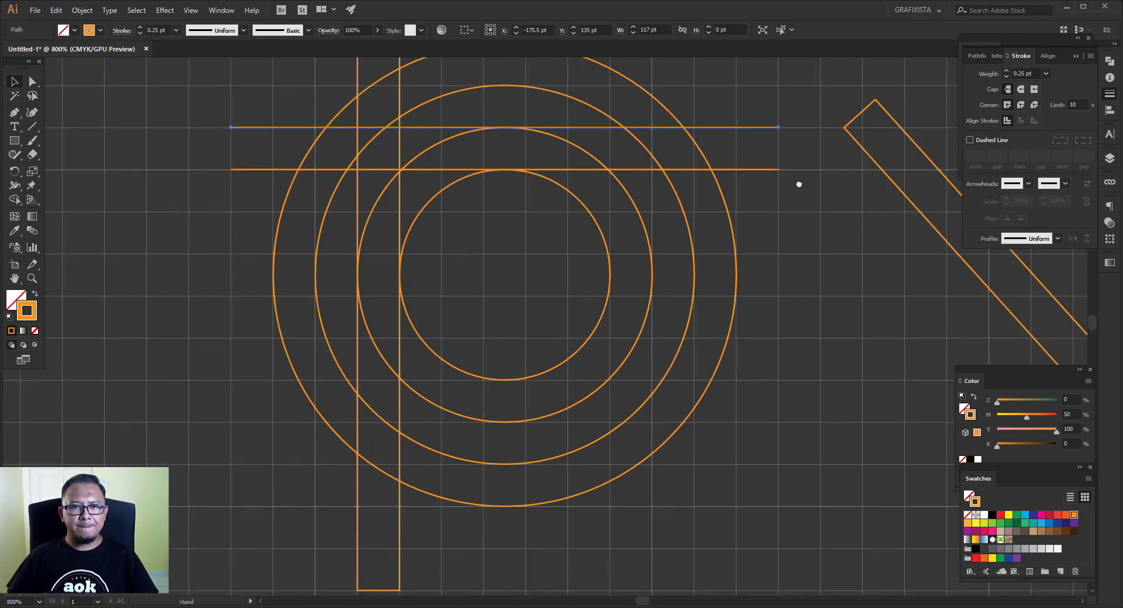
click(763, 170)
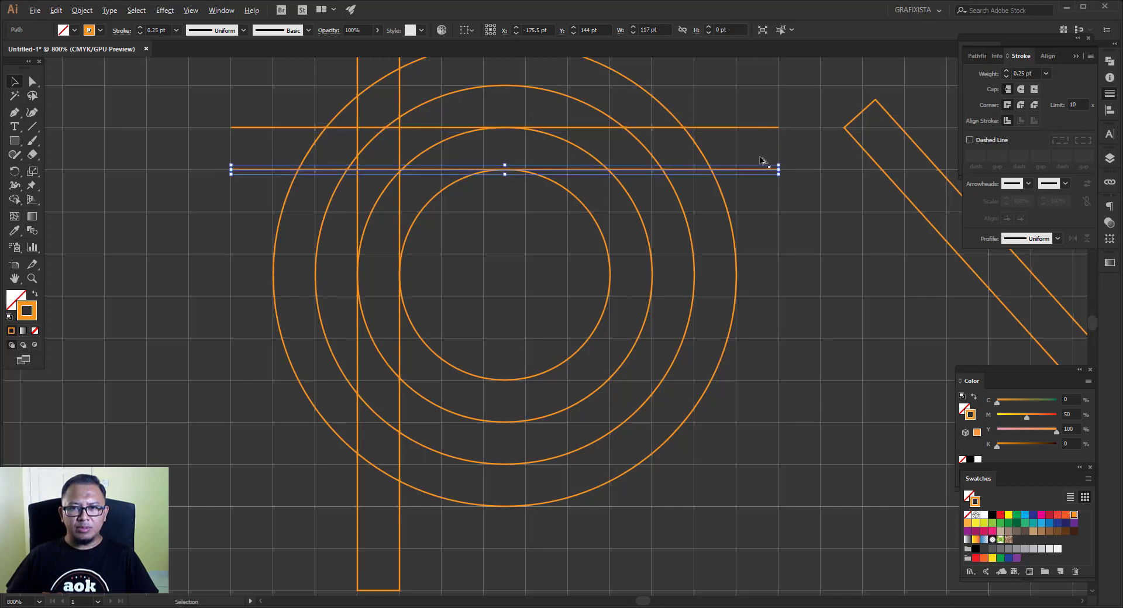
drag(763, 173, 772, 237)
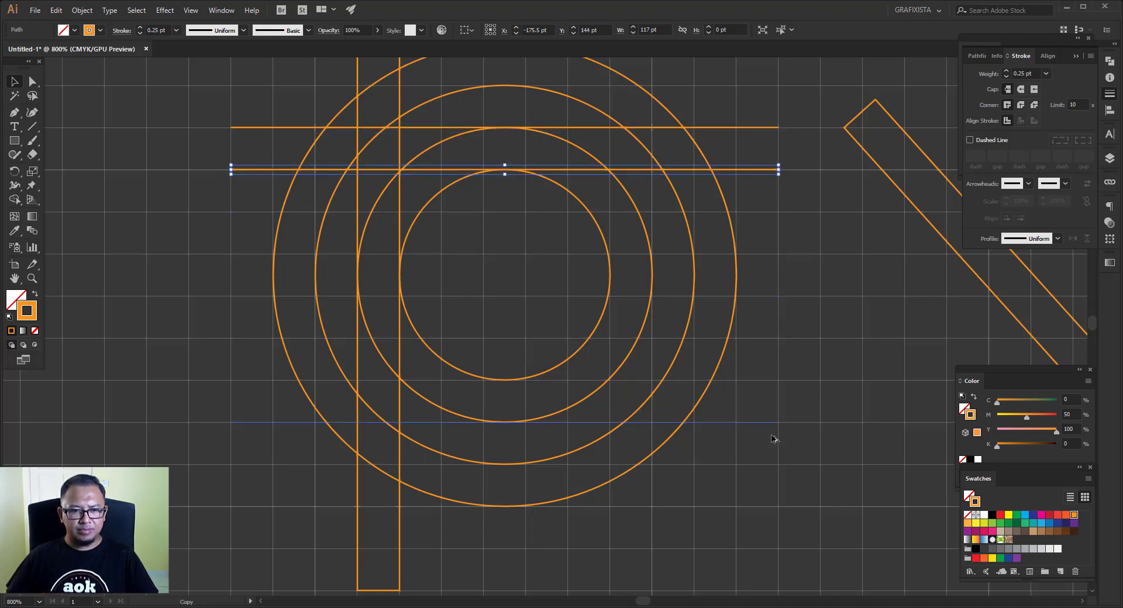
drag(772, 438, 772, 418)
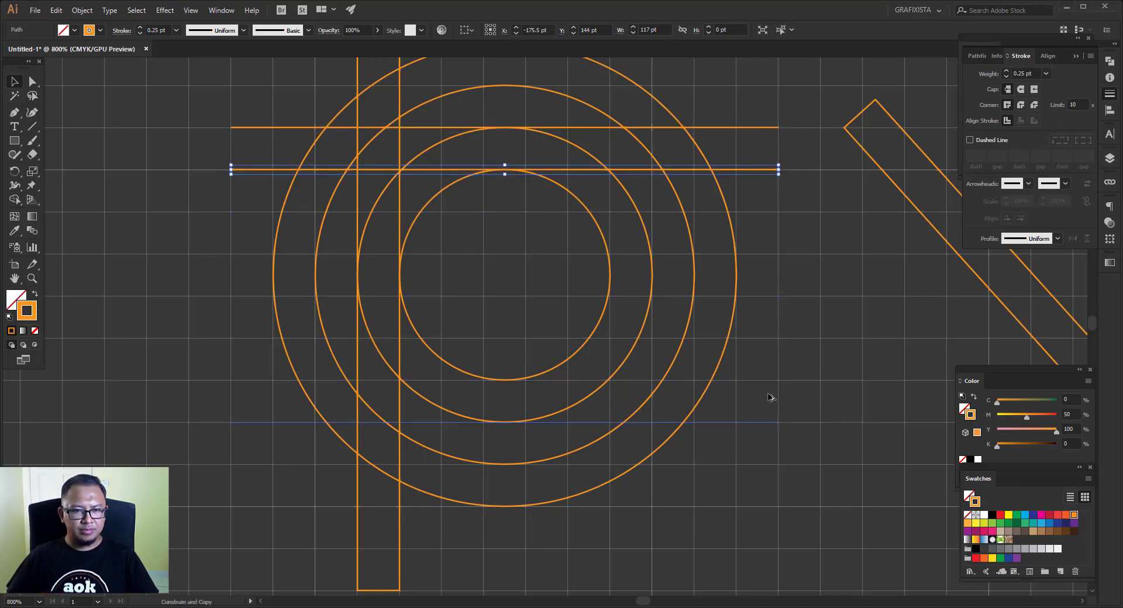
drag(769, 374, 765, 464)
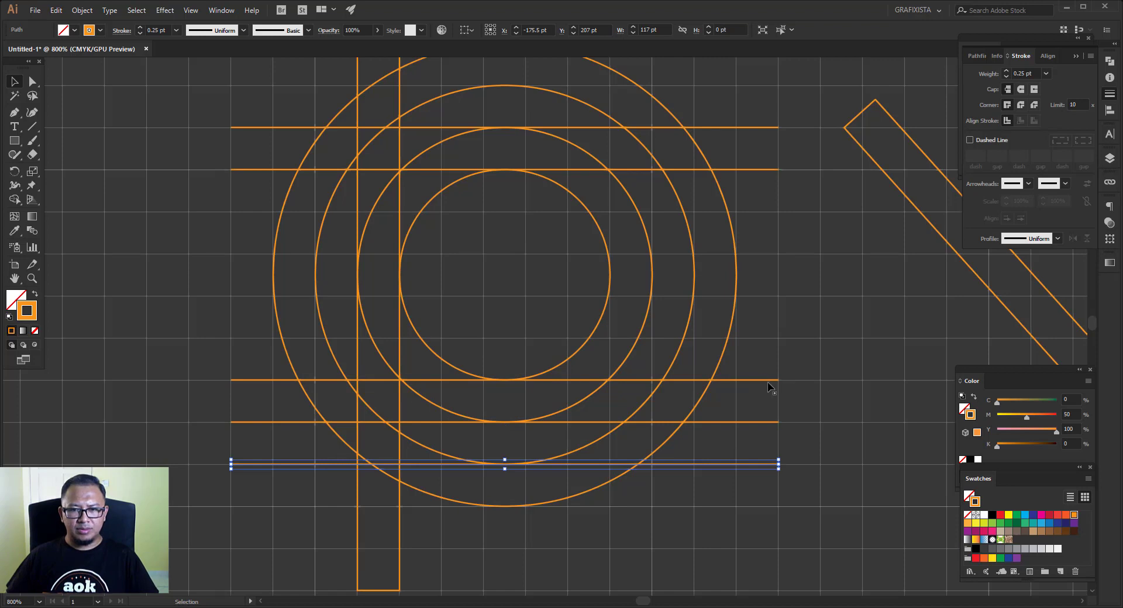
drag(764, 382, 765, 337)
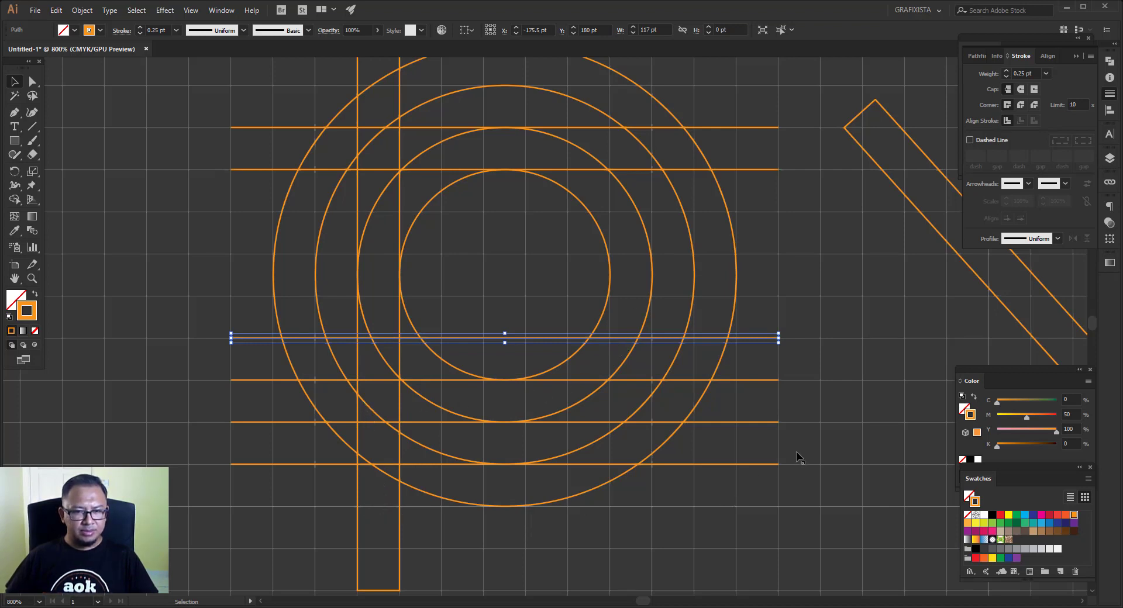
key(ctrl+z)
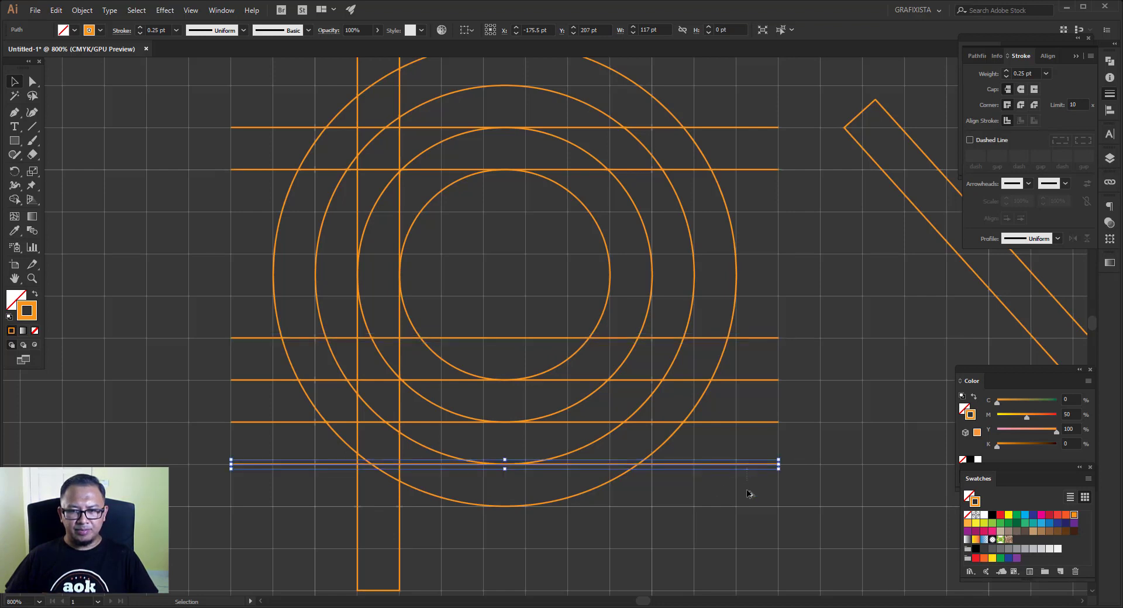
- Add another line copy one grid step below, past the outer circle
click(747, 509)
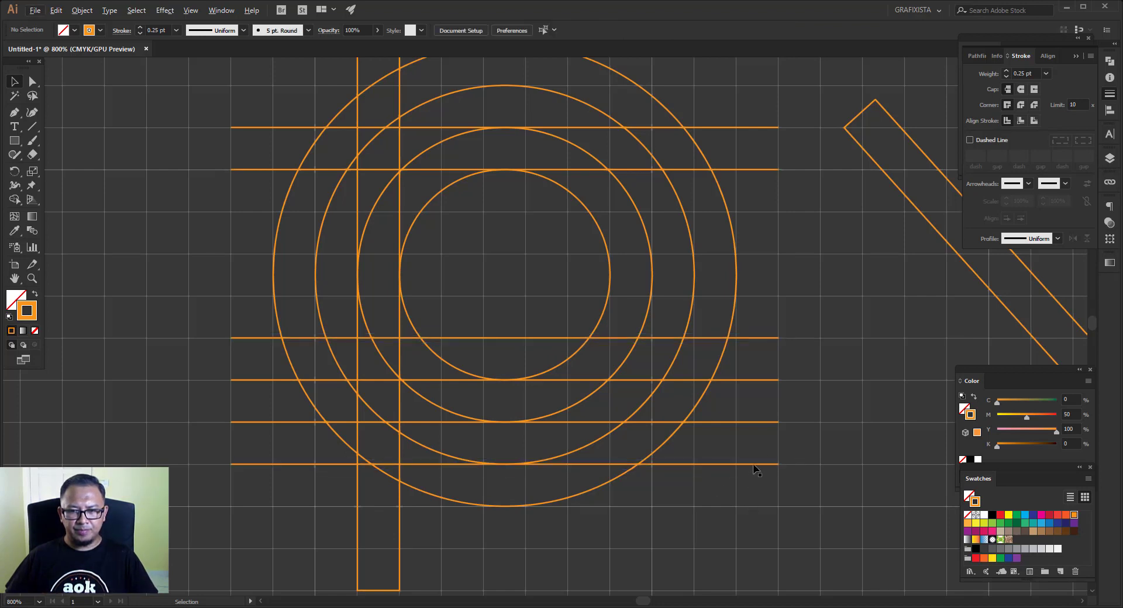
click(753, 465)
click(754, 514)
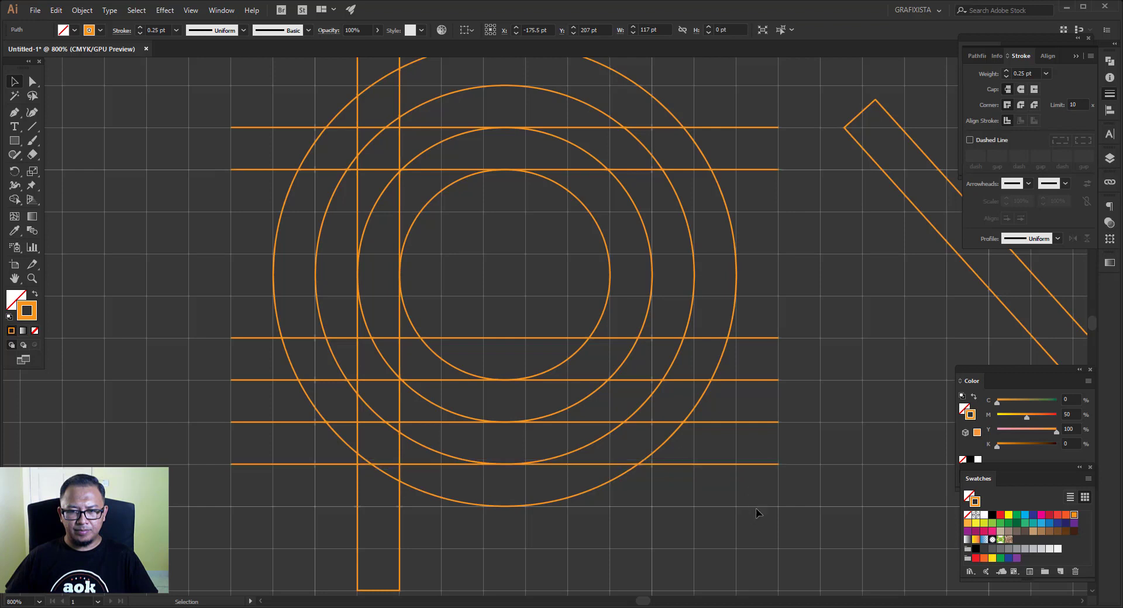
click(755, 465)
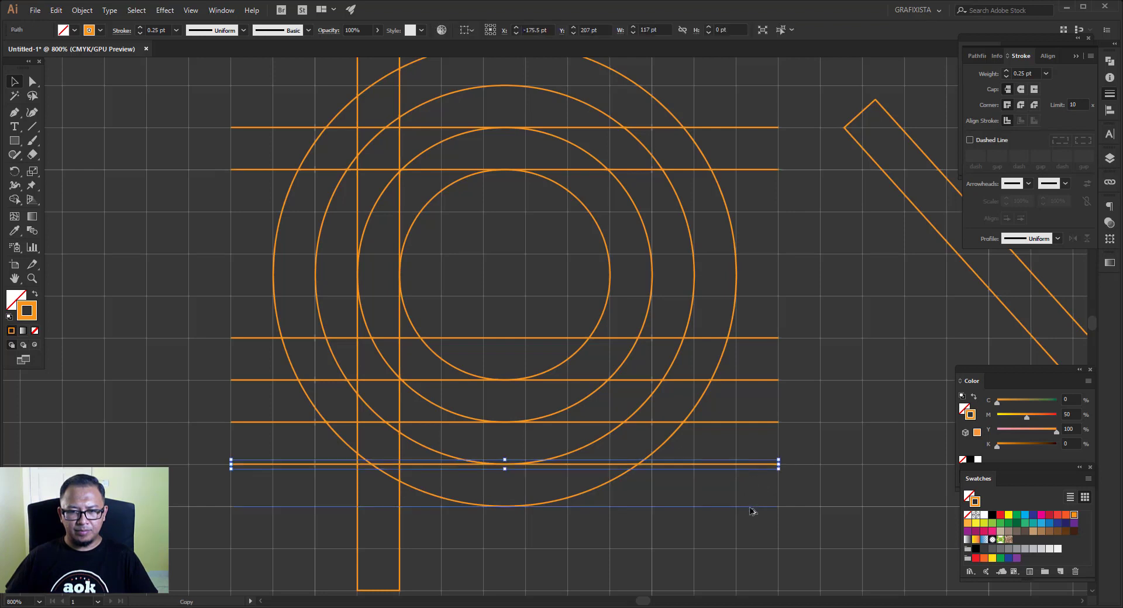
drag(752, 494, 753, 507)
click(823, 399)
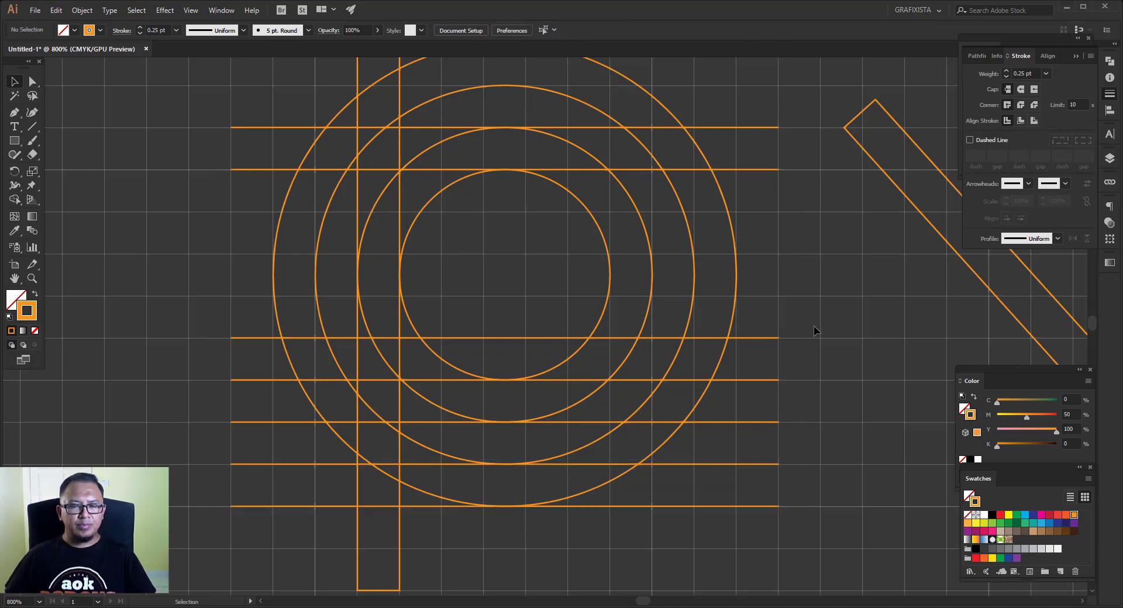
- Move the rotated bar onto the circles and rotate it to 45°
scroll(782, 290, up, 1)
scroll(782, 289, left, 1)
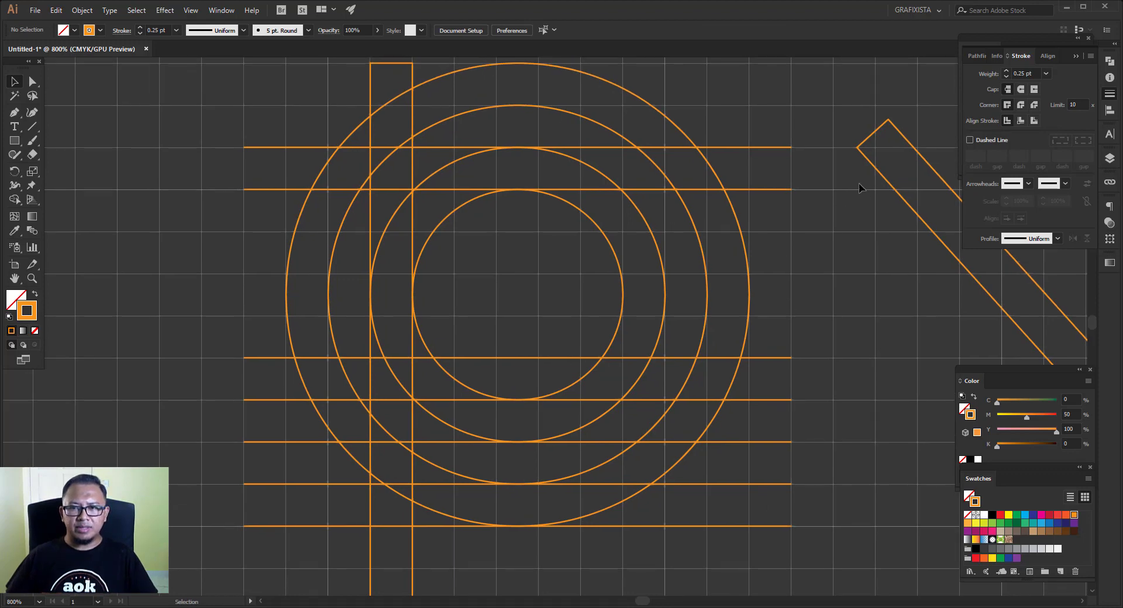
drag(899, 197, 438, 203)
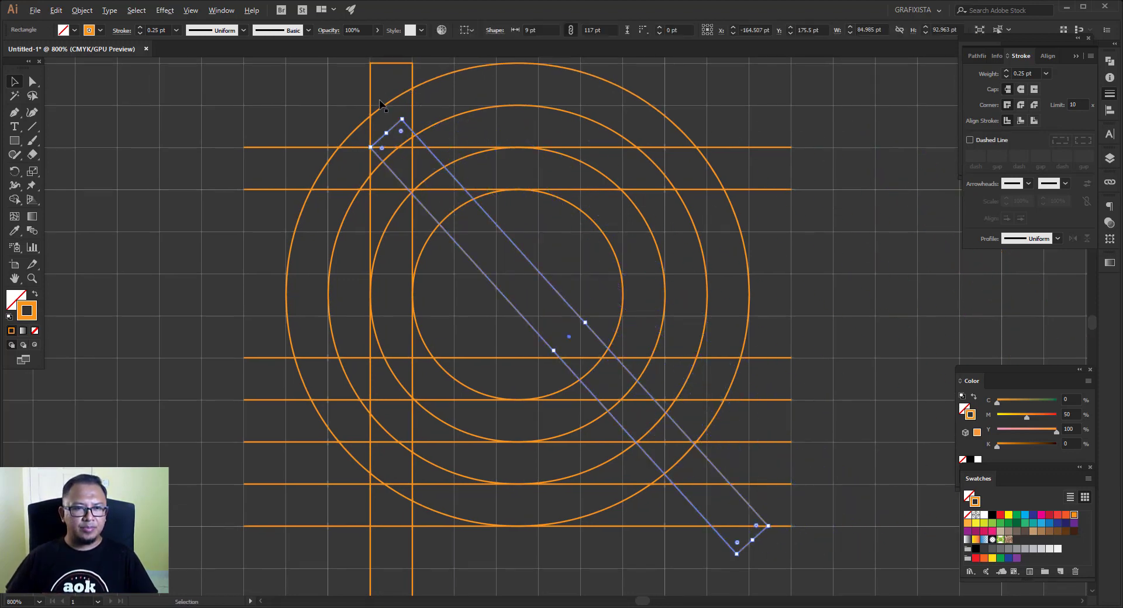
scroll(378, 102, up, 3)
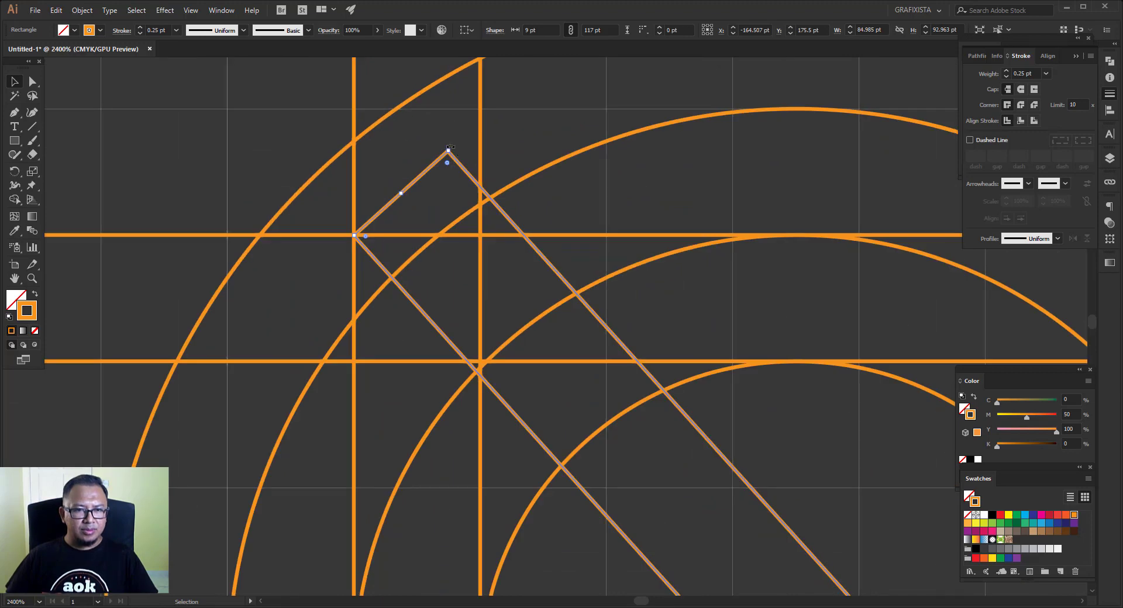
drag(450, 147, 418, 171)
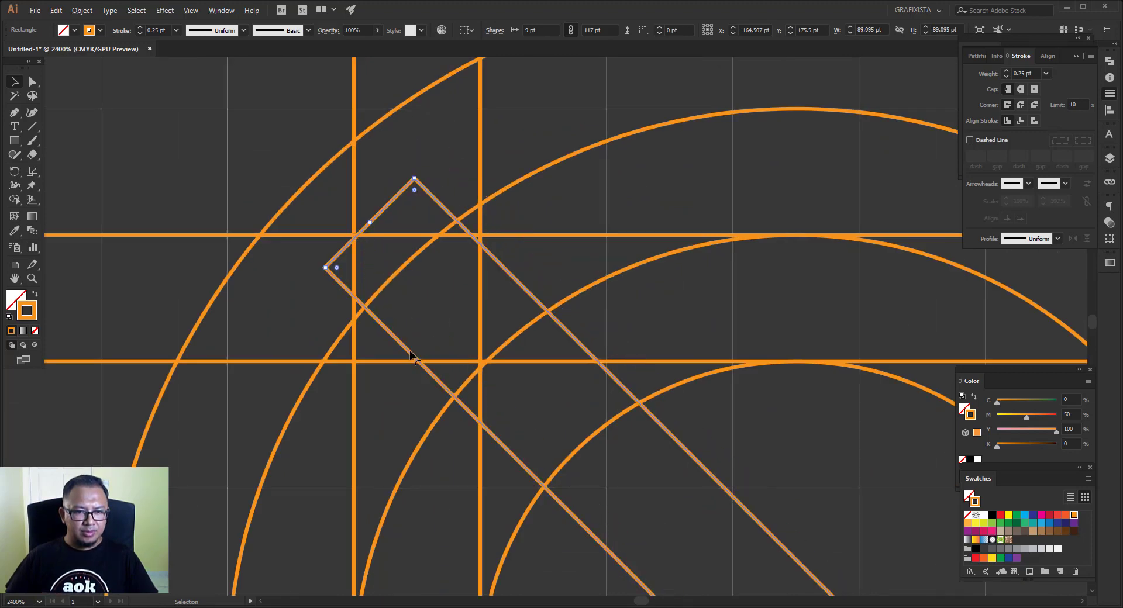
drag(410, 354, 565, 170)
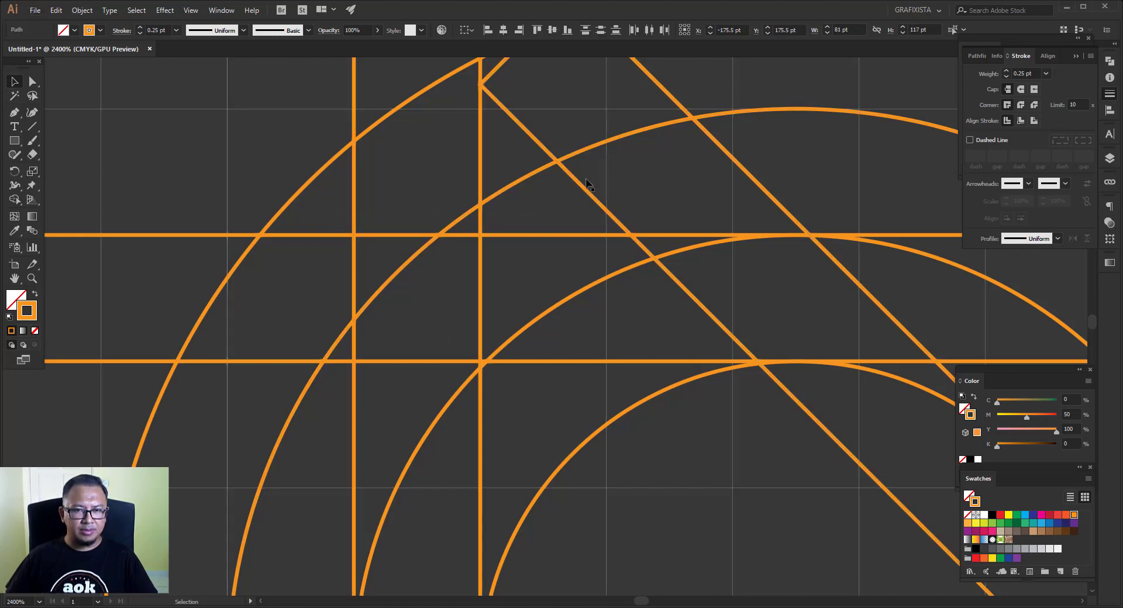
click(445, 292)
click(582, 184)
- Turn off Snap to Grid, position the diagonal bar and stretch it lower right
click(190, 10)
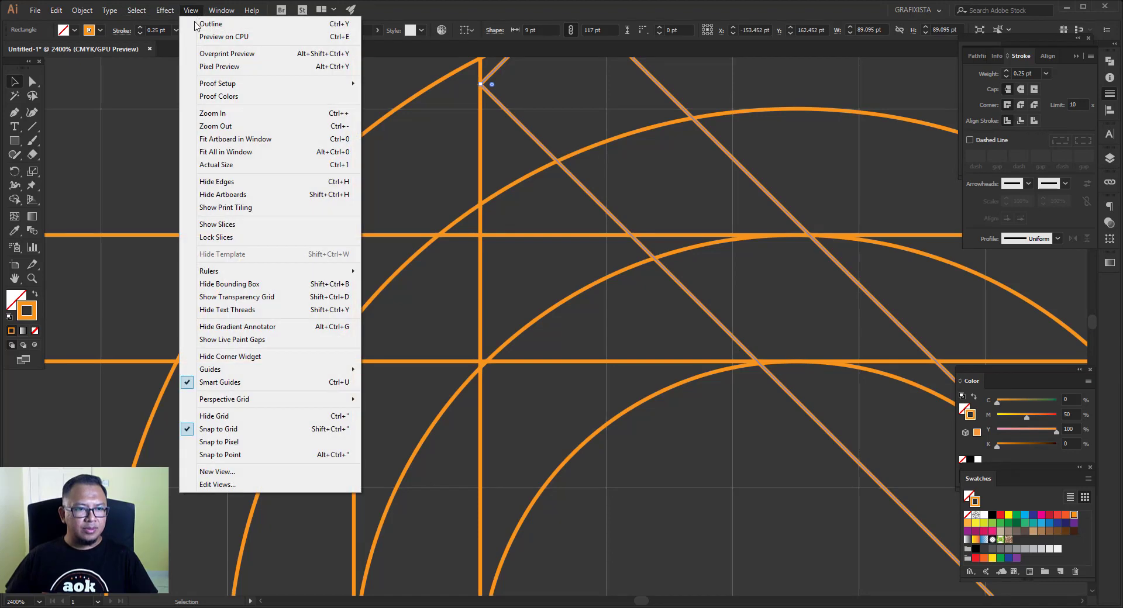
click(219, 429)
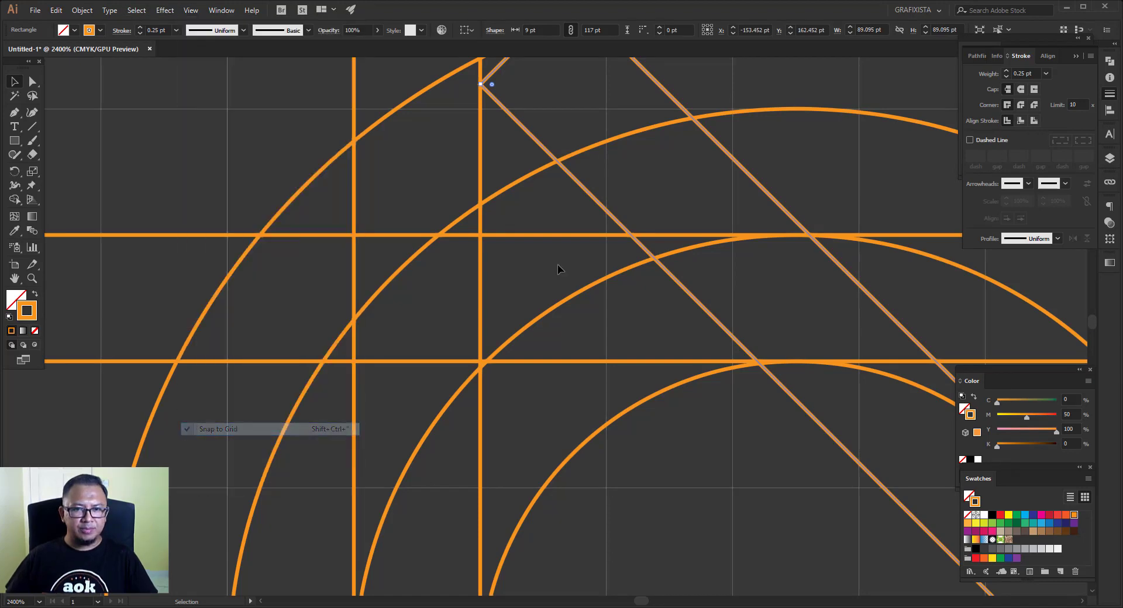
mouse_move(583, 187)
mouse_down()
mouse_move(408, 243)
mouse_move(331, 213)
mouse_up()
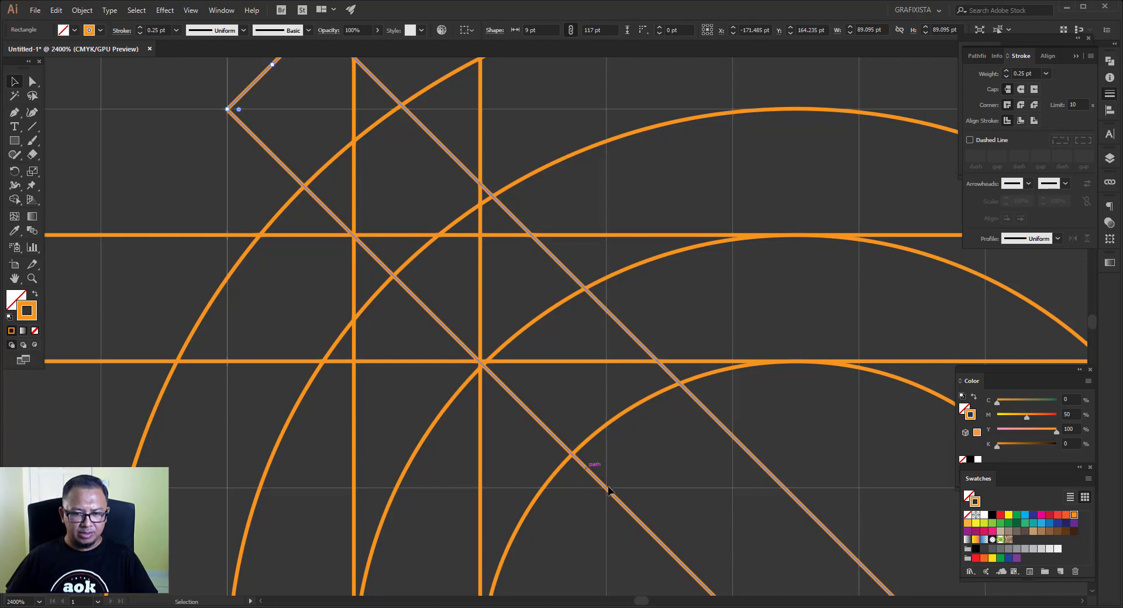
key(ctrl+minus)
key(ctrl+minus)
key(ctrl+minus)
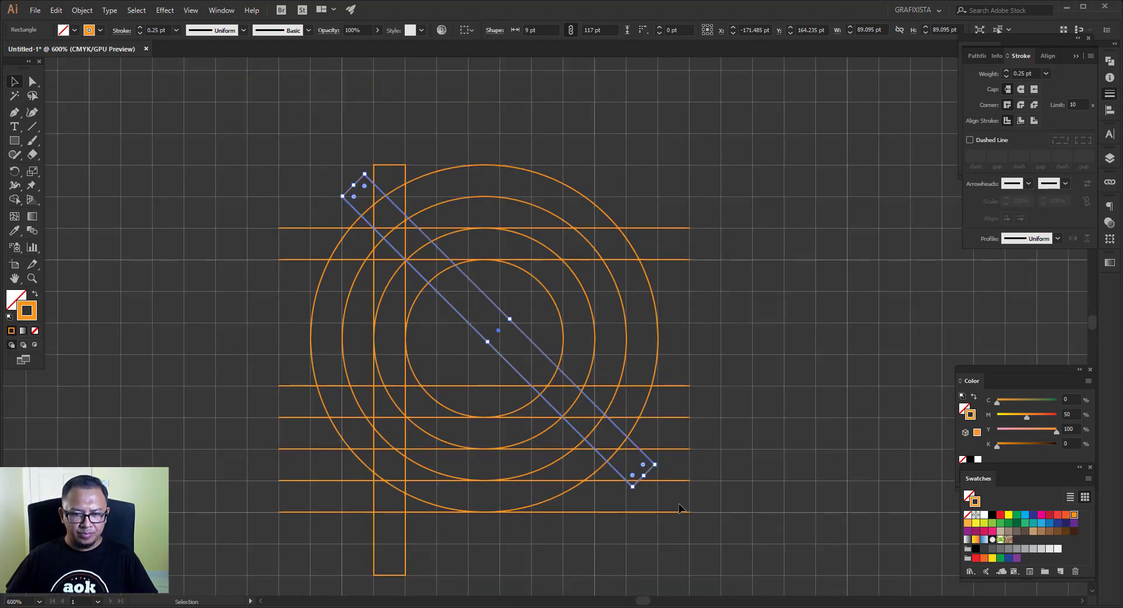
alt+scroll(666, 507, up, 2)
drag(633, 440, 691, 495)
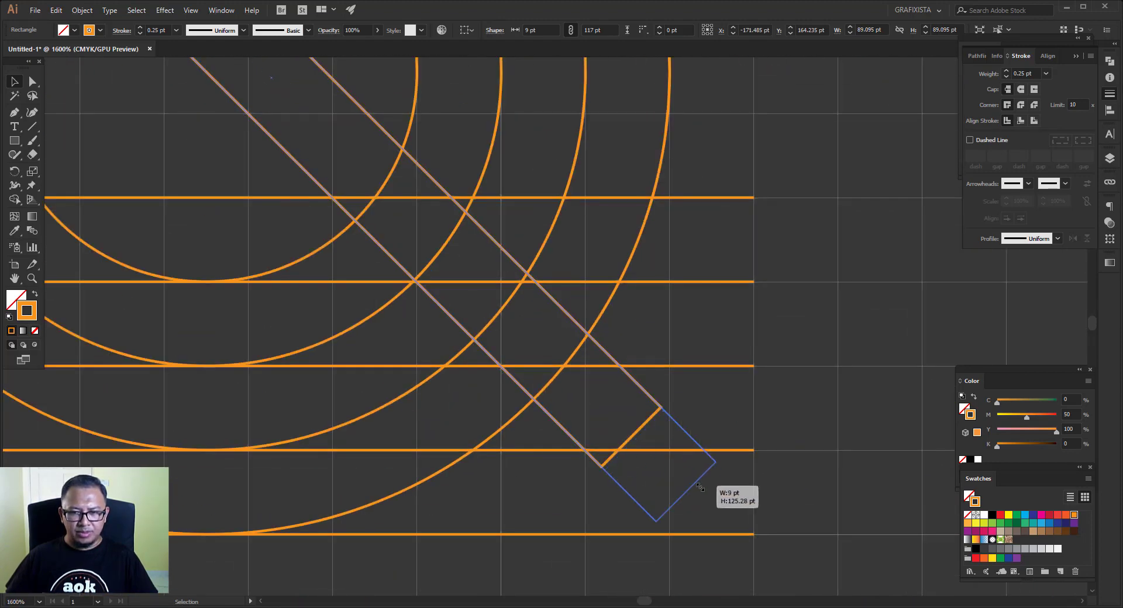
key(ctrl+minus)
key(ctrl+minus)
key(ctrl+minus)
click(833, 325)
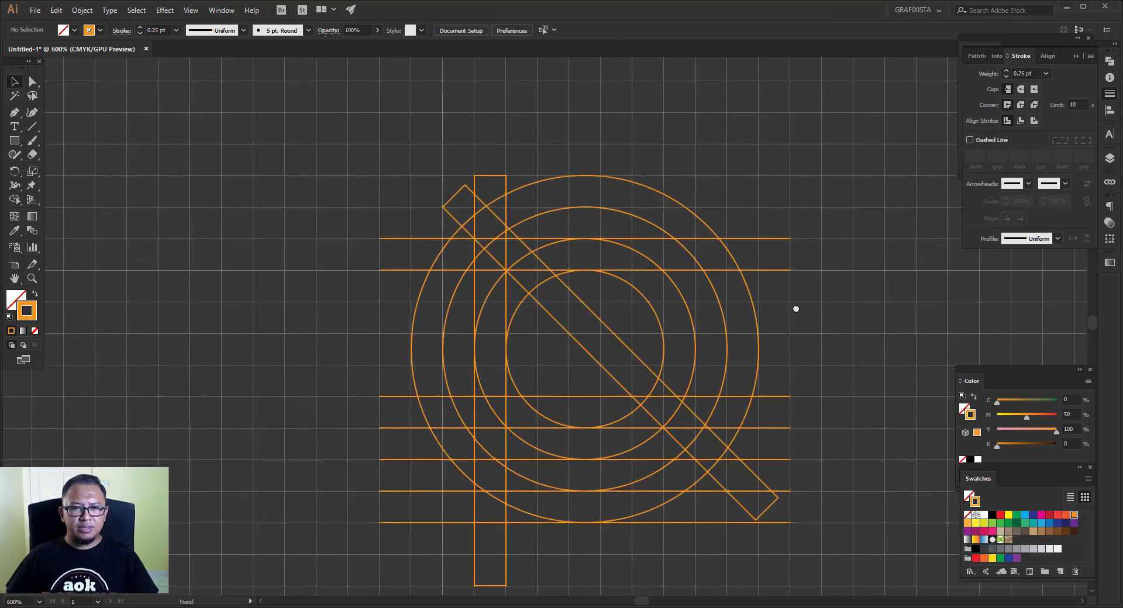
drag(794, 310, 709, 238)
drag(296, 167, 302, 189)
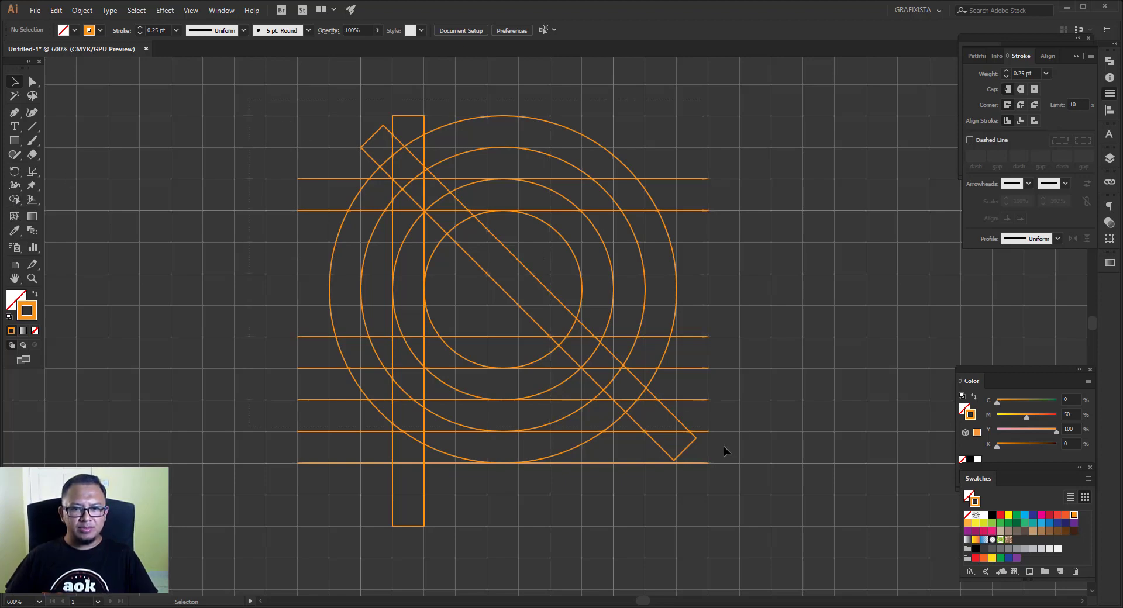
key(ctrl+a)
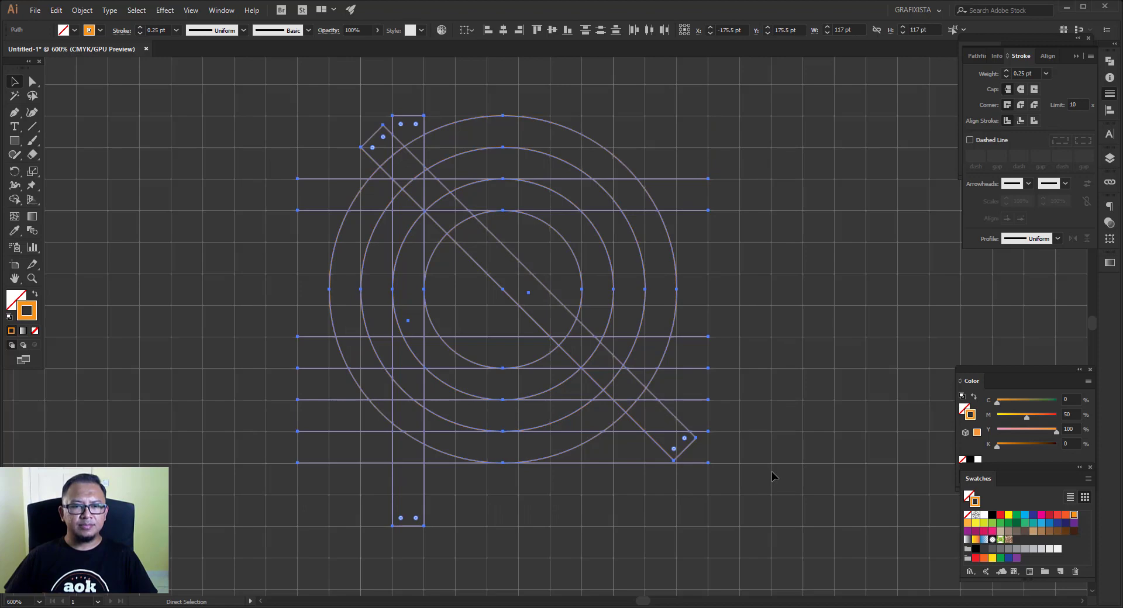
alt+scroll(533, 341, up, 1)
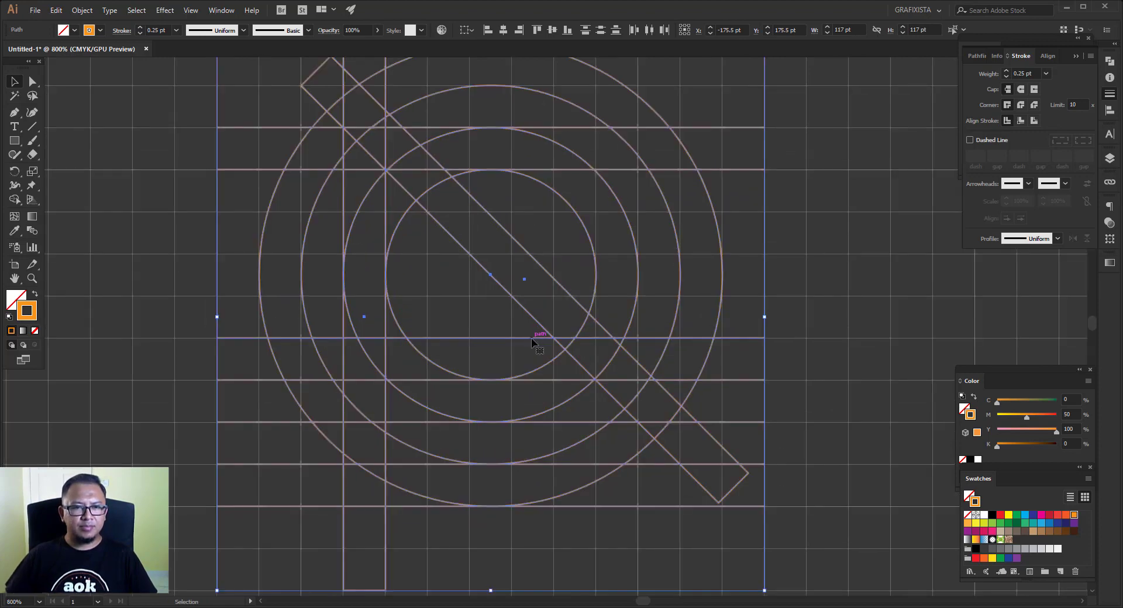
click(184, 90)
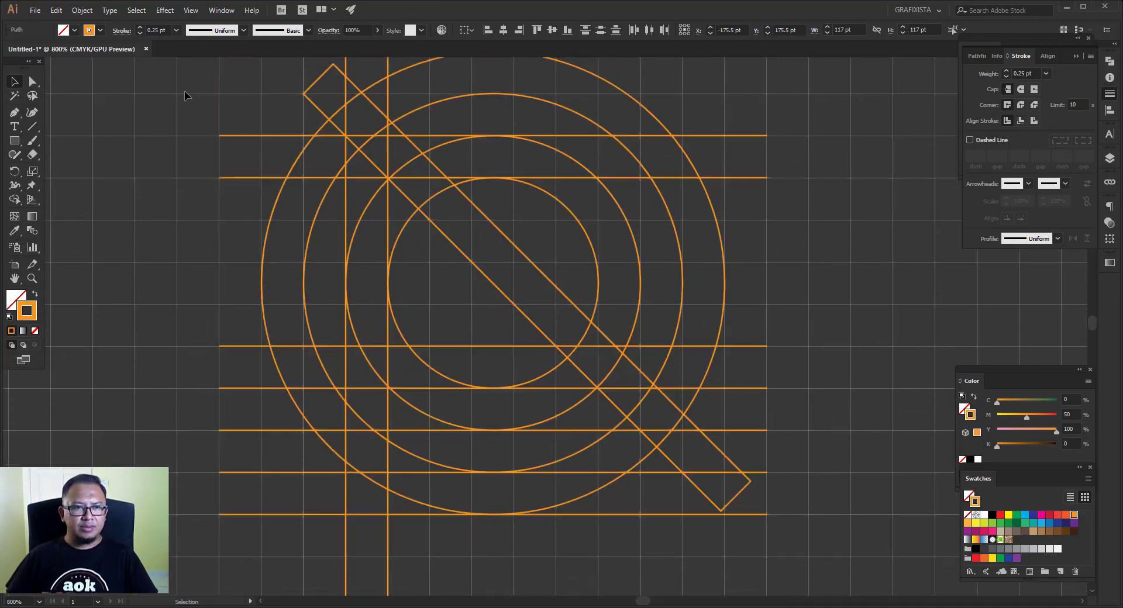
key(ctrl+a)
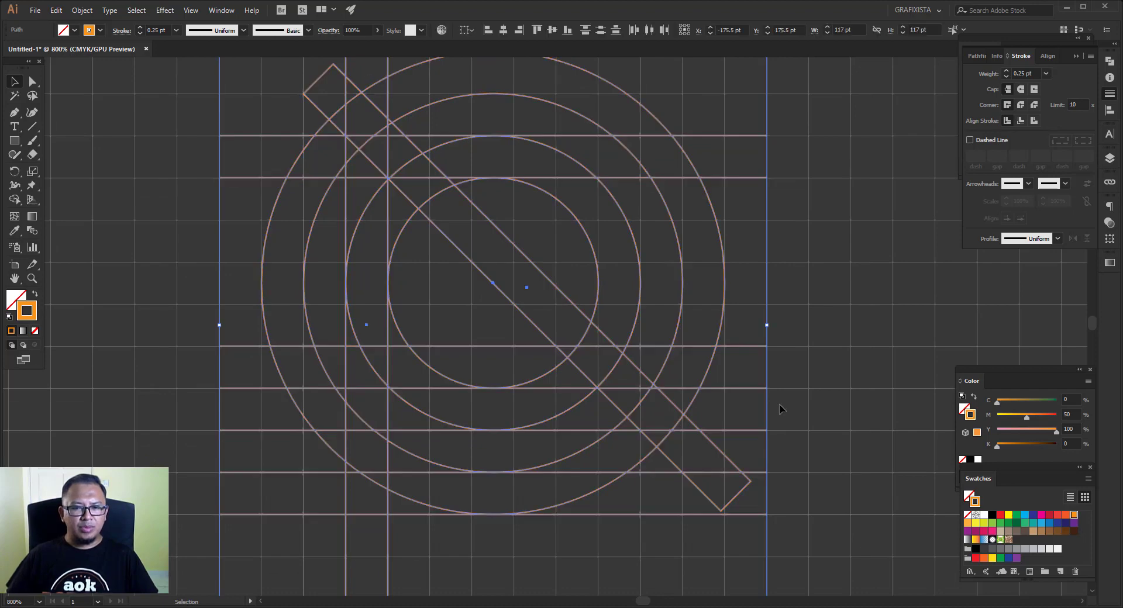
- Extend the diagonal bar's lower end past the bottom line, then select all objects
click(779, 406)
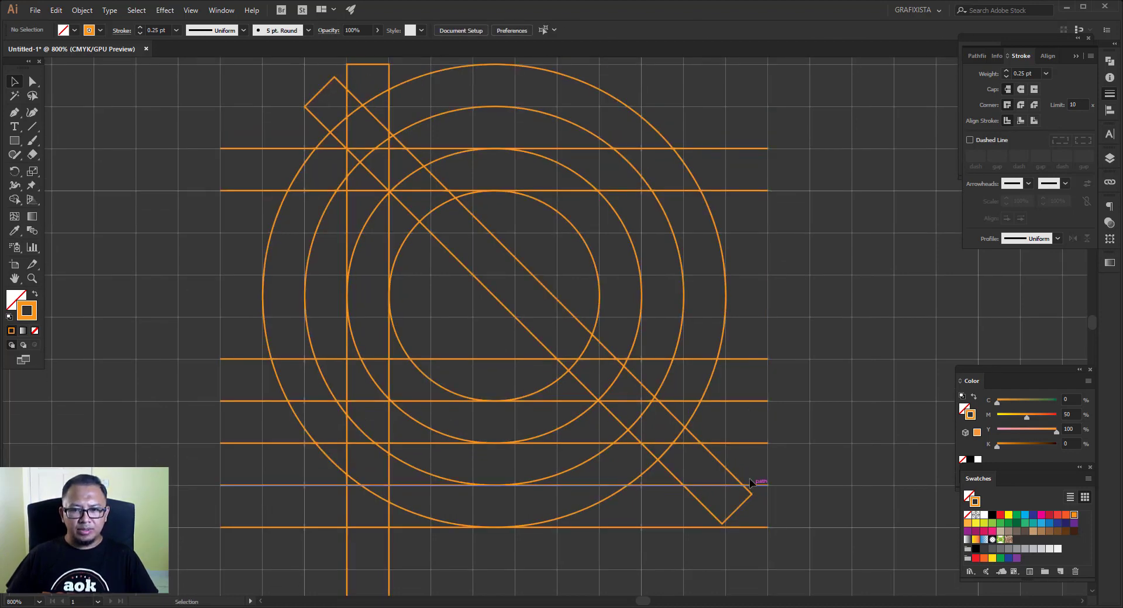
click(720, 470)
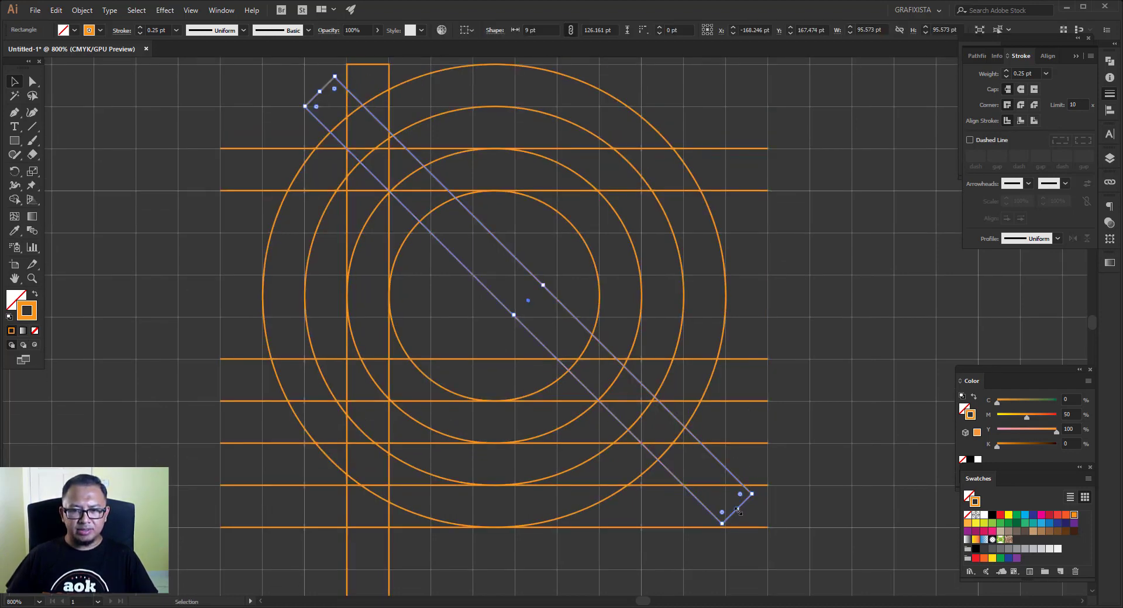
drag(737, 509, 784, 555)
click(815, 461)
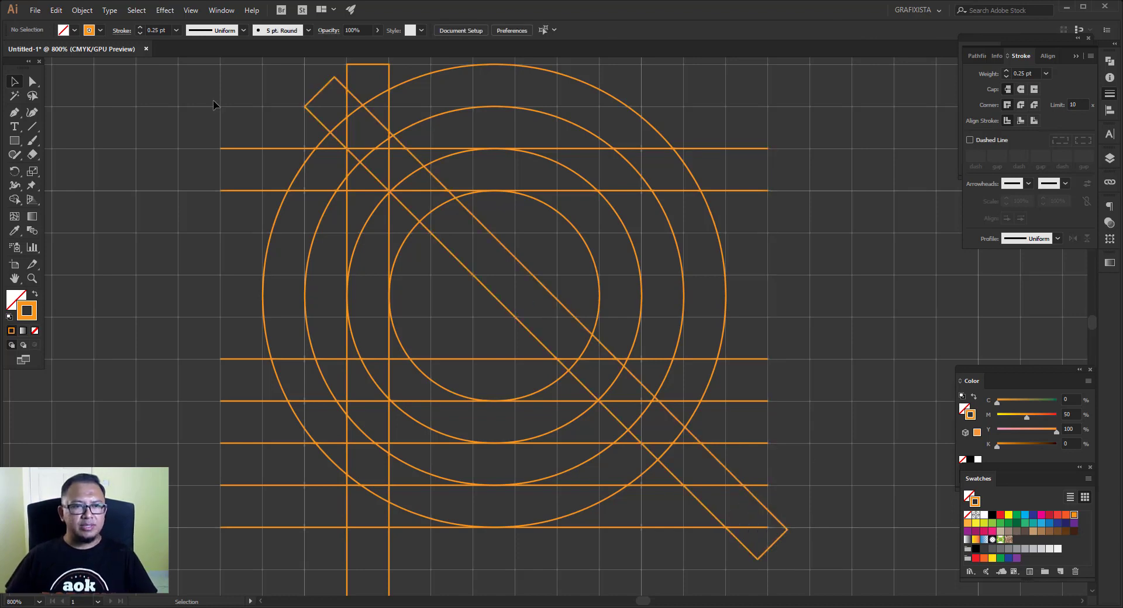
key(space)
drag(201, 89, 202, 95)
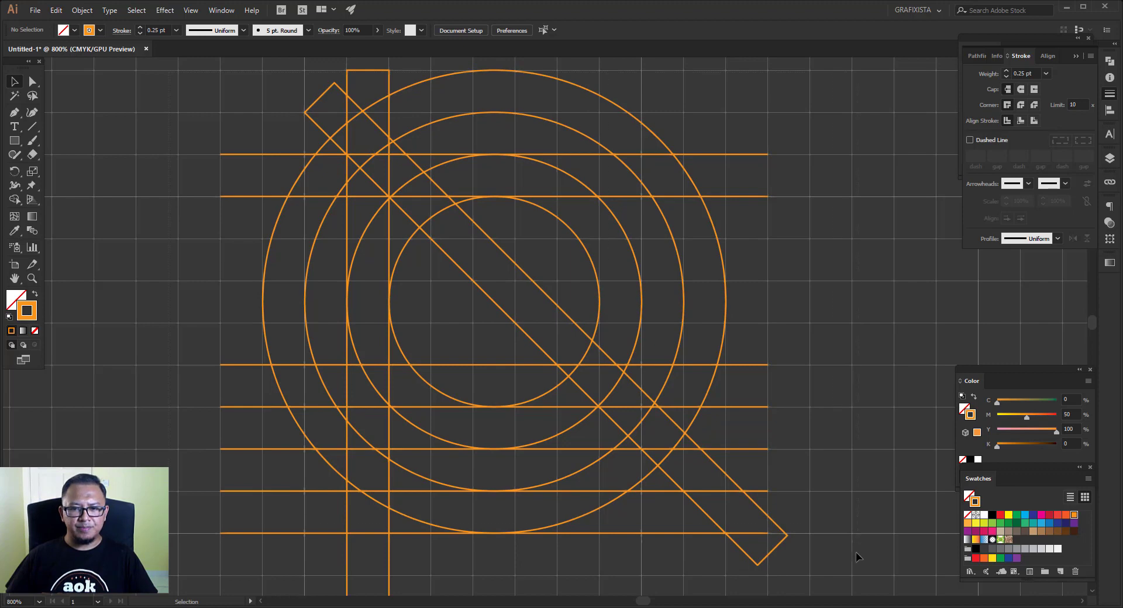
key(ctrl+a)
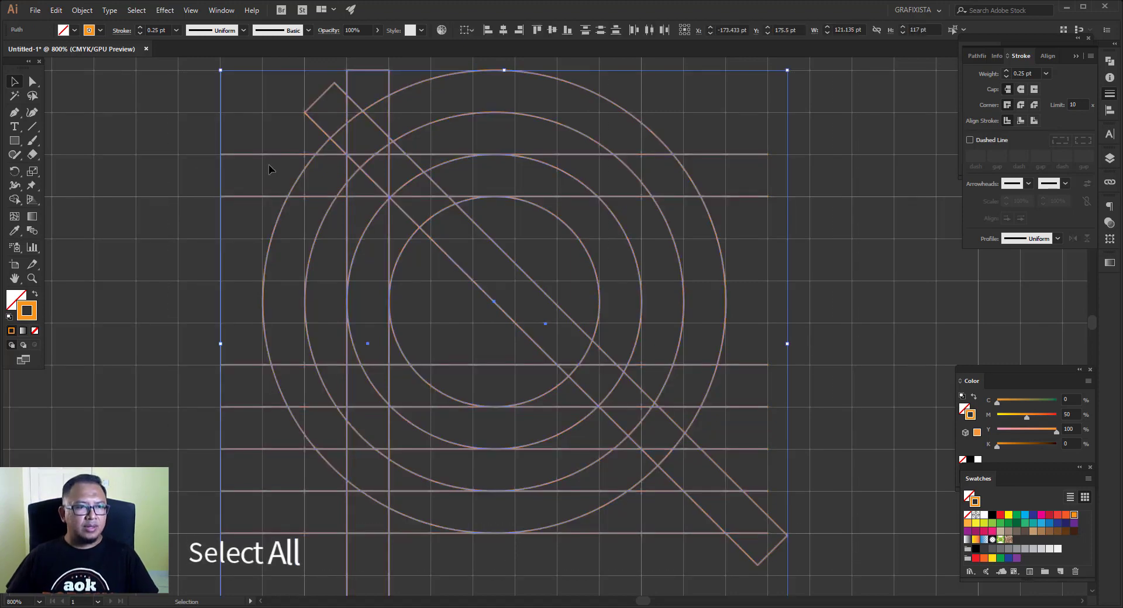
- Activate the Shape Builder tool and set the fill colour to the blue swatch
click(14, 200)
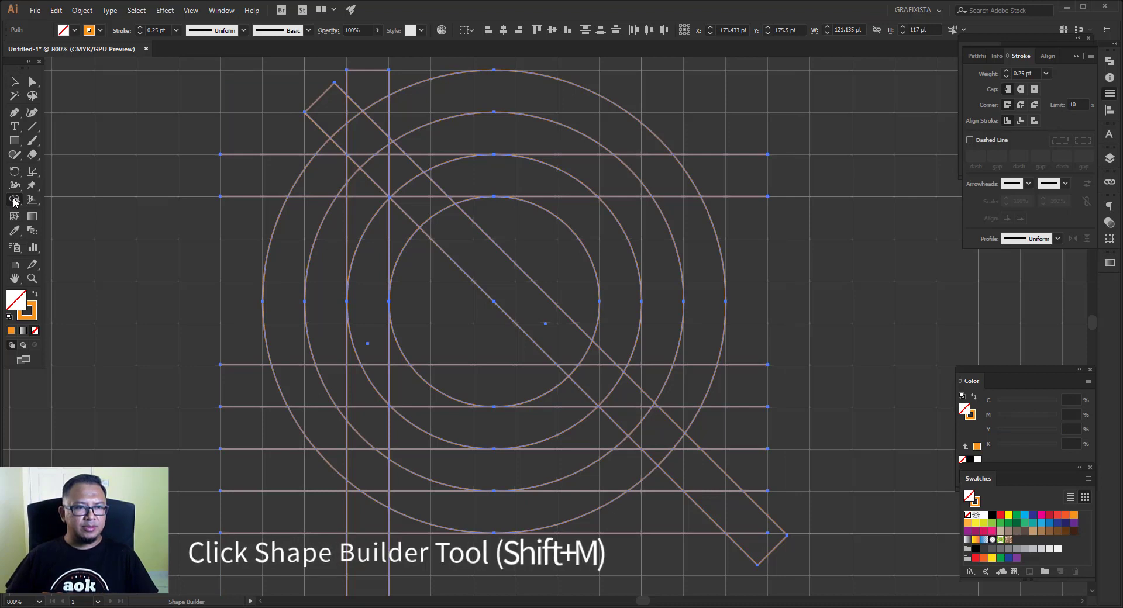
click(1050, 524)
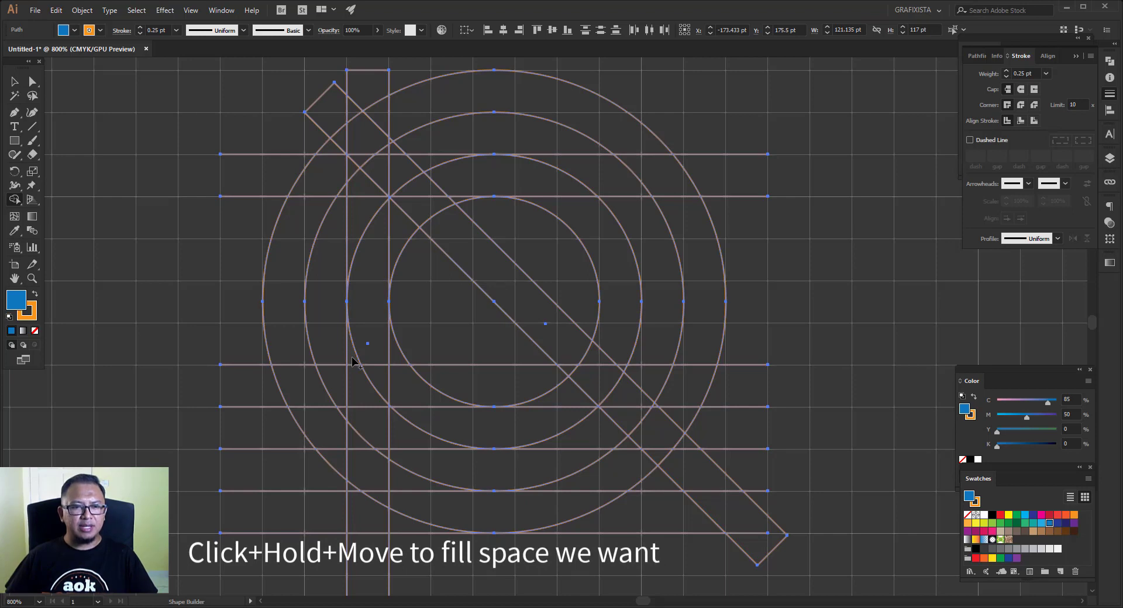
- Merge the vertical stem regions and the top strip into one blue L-shape
drag(355, 359, 360, 358)
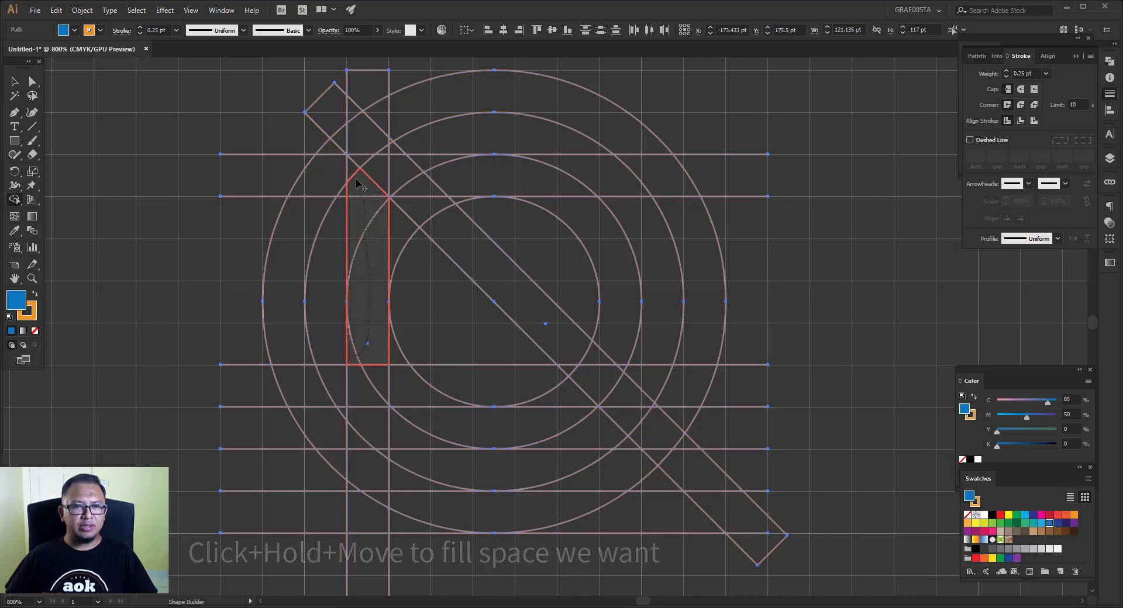
drag(366, 250, 375, 169)
drag(371, 208, 371, 226)
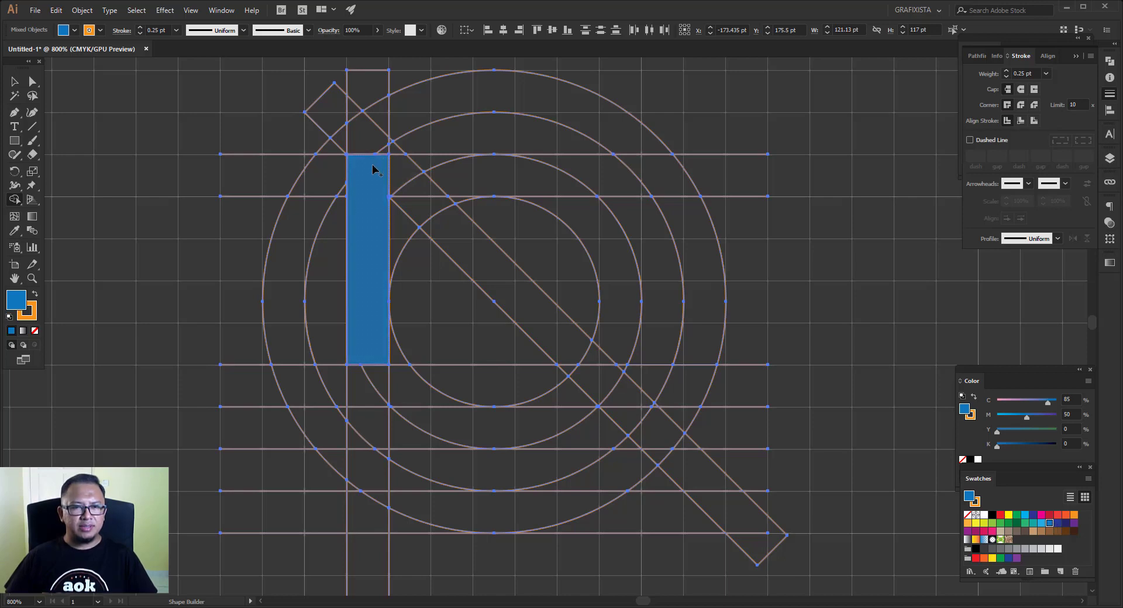
drag(372, 163, 509, 189)
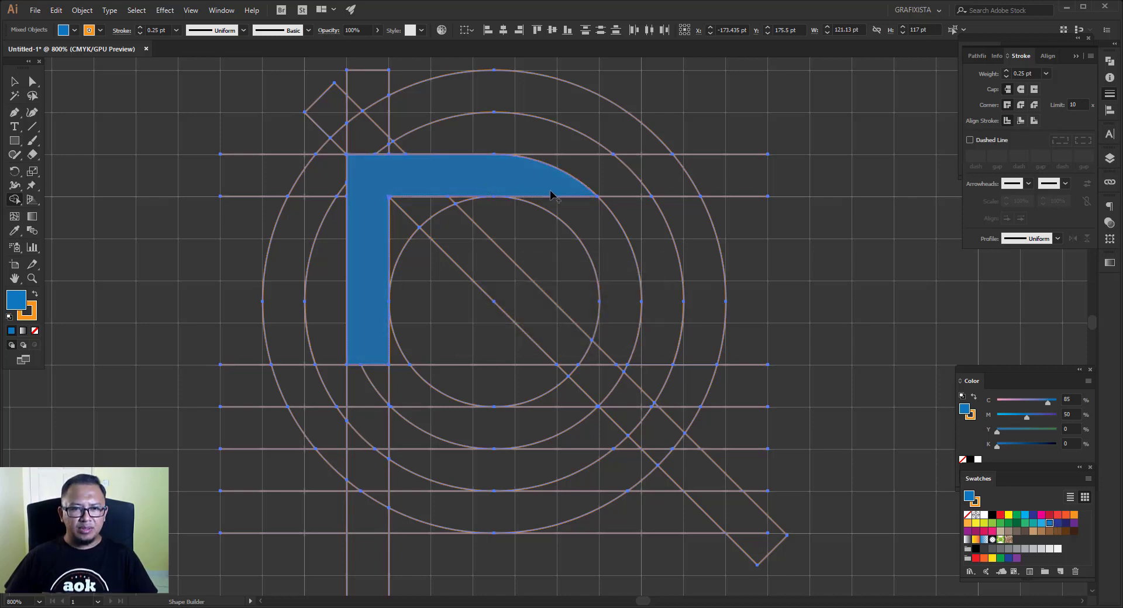
- Merge the arc, the wedge below it and the lower strip to close the P's bowl
drag(613, 265, 614, 268)
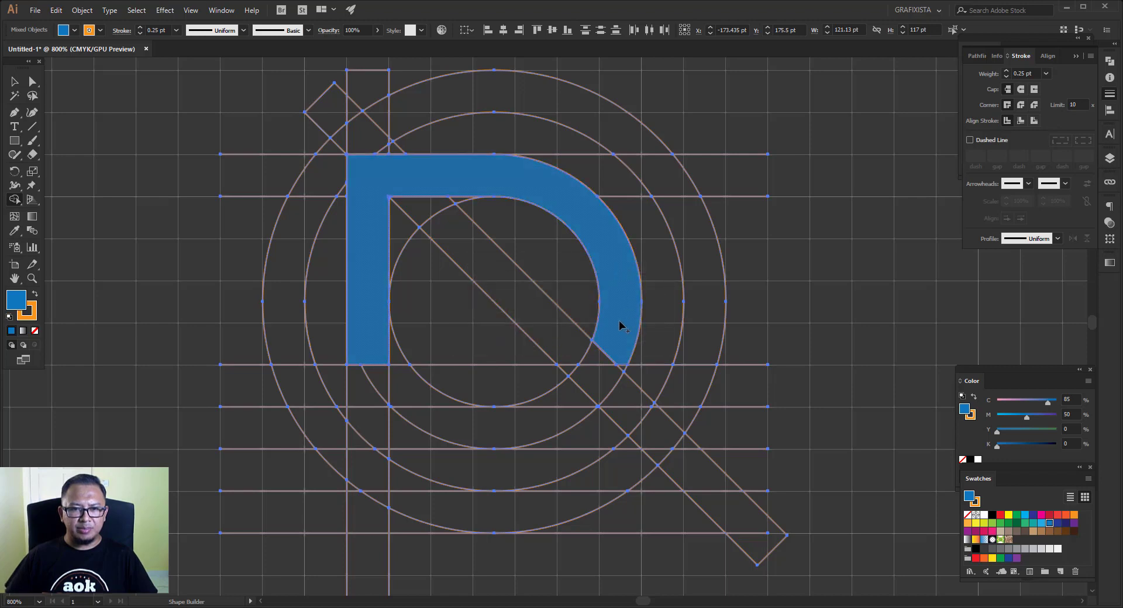
mouse_move(626, 349)
mouse_down()
mouse_move(613, 381)
mouse_move(600, 340)
mouse_up()
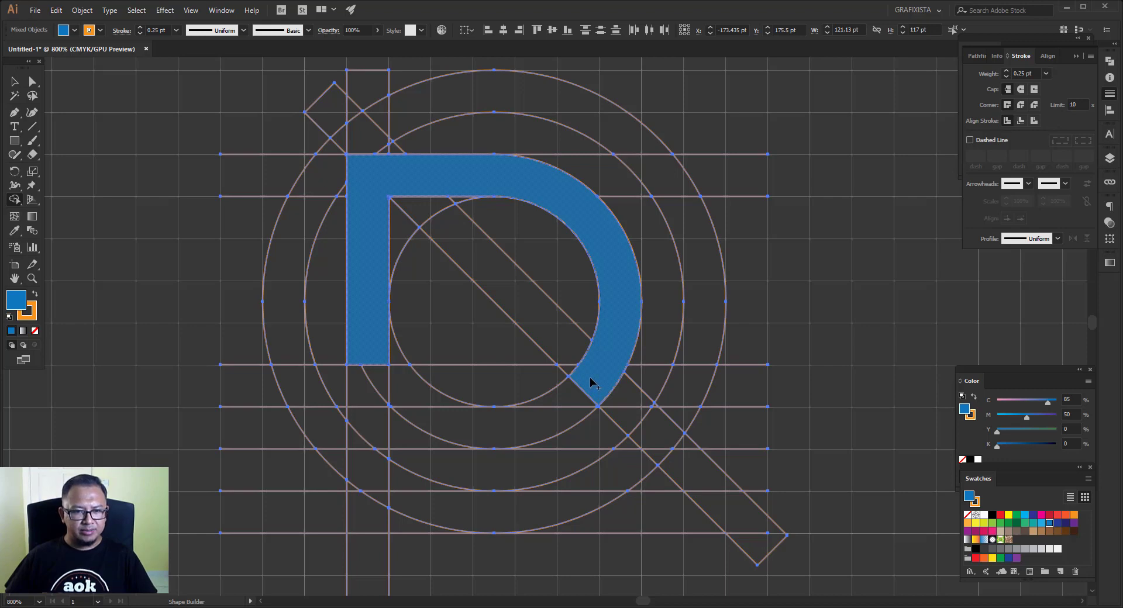
mouse_move(594, 375)
mouse_down()
mouse_move(355, 434)
mouse_move(371, 490)
mouse_move(372, 465)
mouse_up()
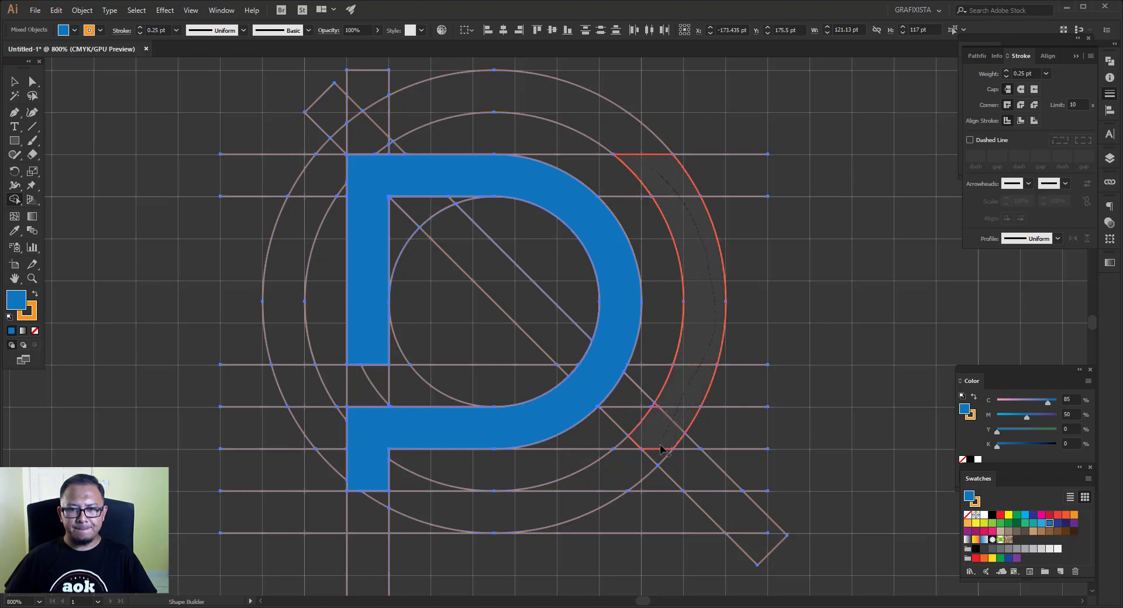
- Fill the outer arc band to the right of the P in blue
drag(658, 457, 649, 431)
scroll(661, 406, up, 2)
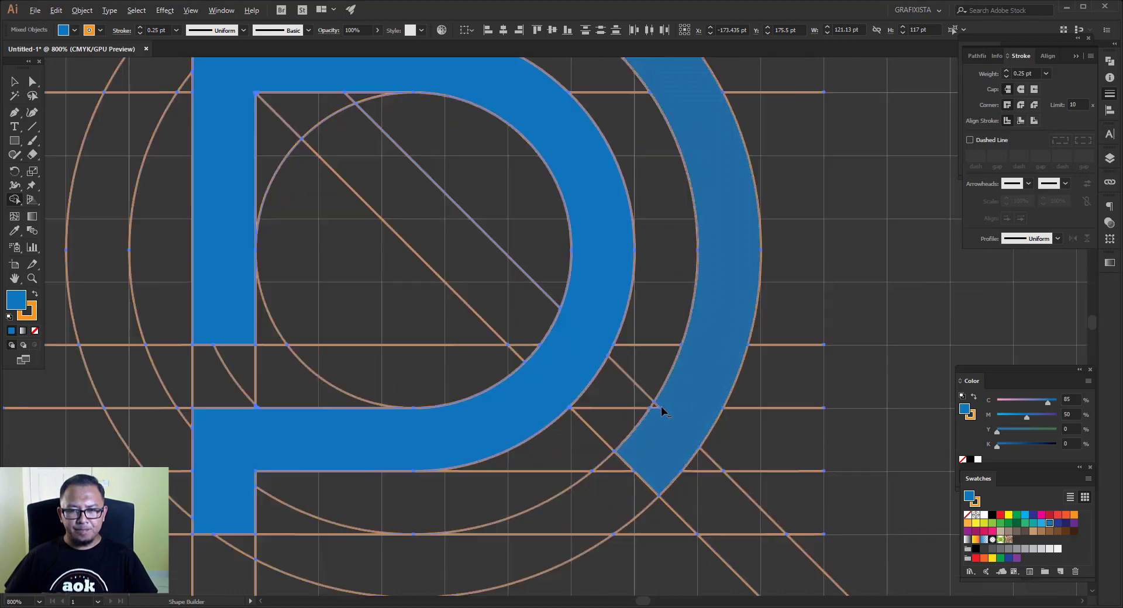
scroll(661, 406, up, 3)
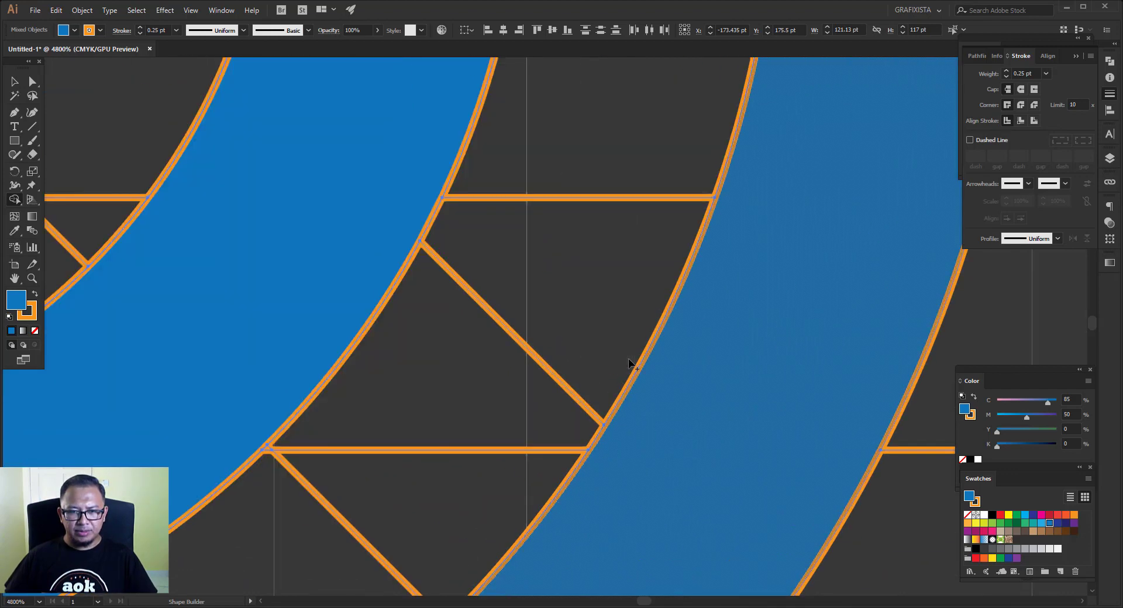
scroll(628, 357, down, 2)
scroll(629, 356, down, 1)
scroll(668, 339, down, 1)
scroll(669, 338, down, 1)
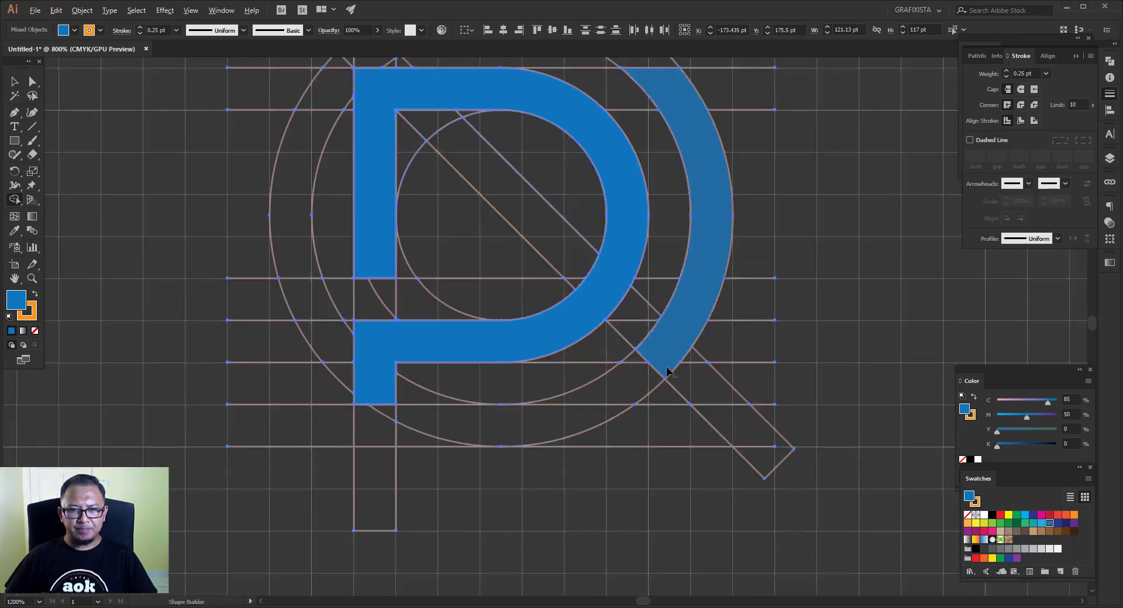
scroll(664, 370, up, 3)
scroll(683, 359, up, 1)
scroll(694, 483, up, 1)
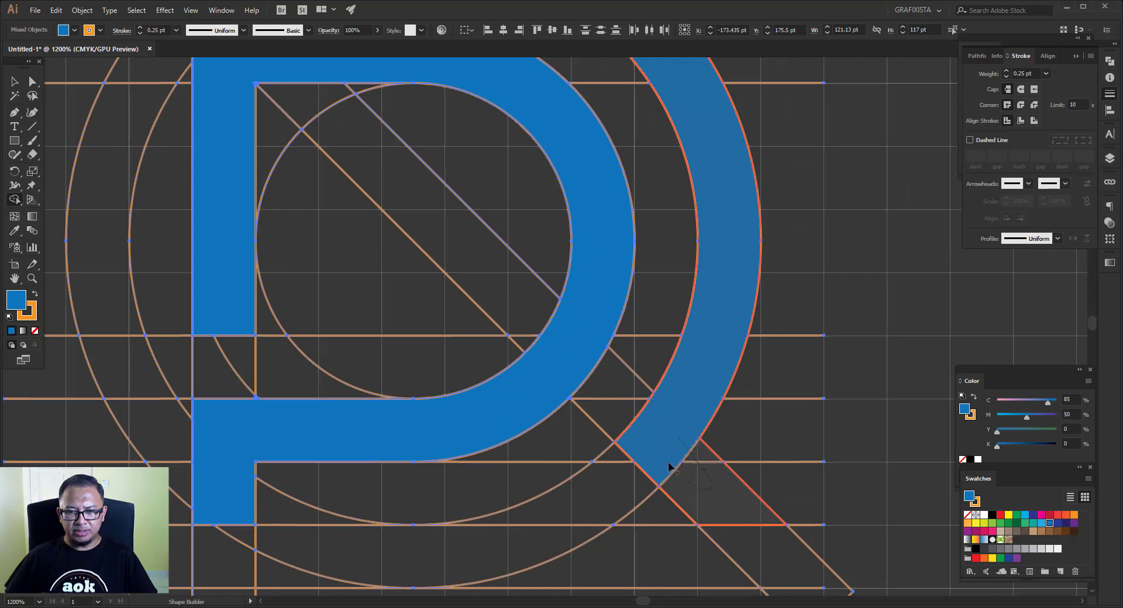
- Merge the lower-right triangle into the arc as a diagonal tail, then deselect everything
click(670, 468)
scroll(642, 421, down, 1)
scroll(643, 417, down, 1)
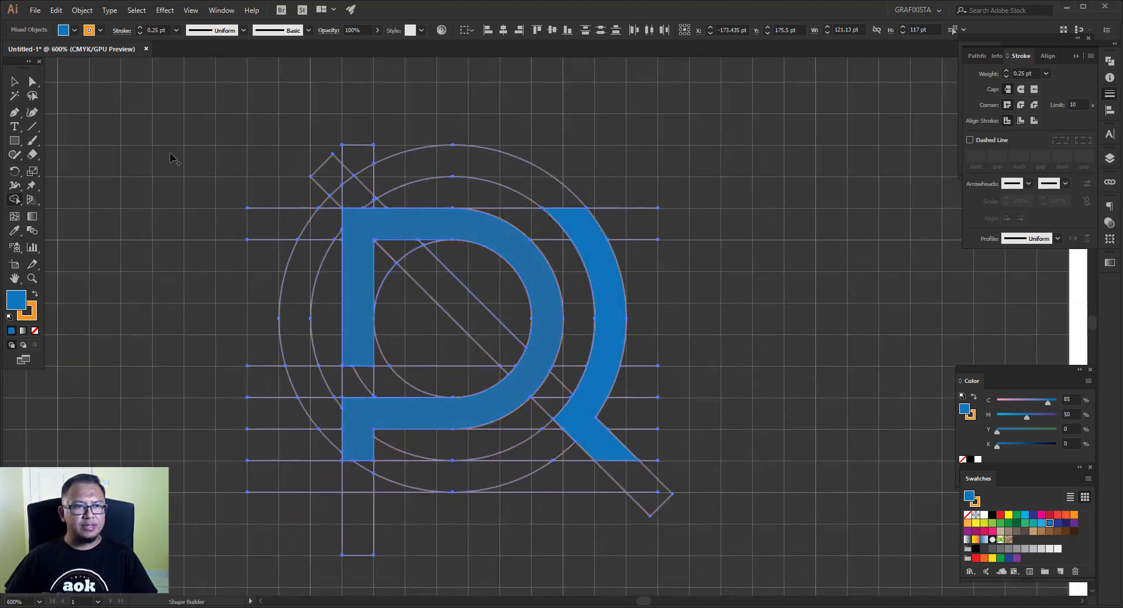
click(14, 81)
click(705, 190)
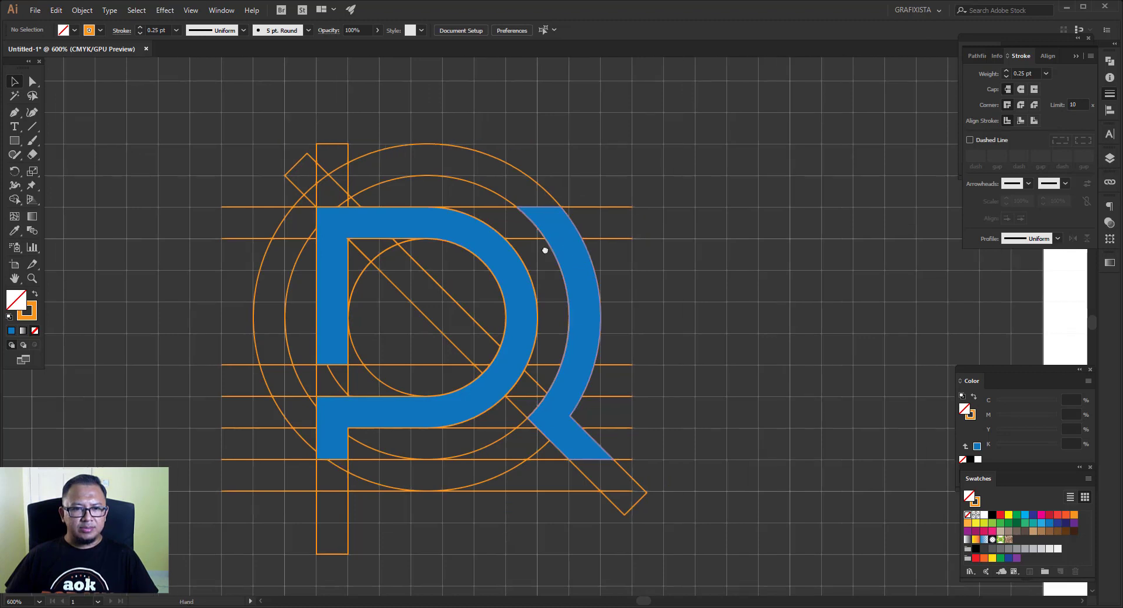
- Select the combined P-Q shape and move it right, off the construction guides
drag(592, 251, 540, 250)
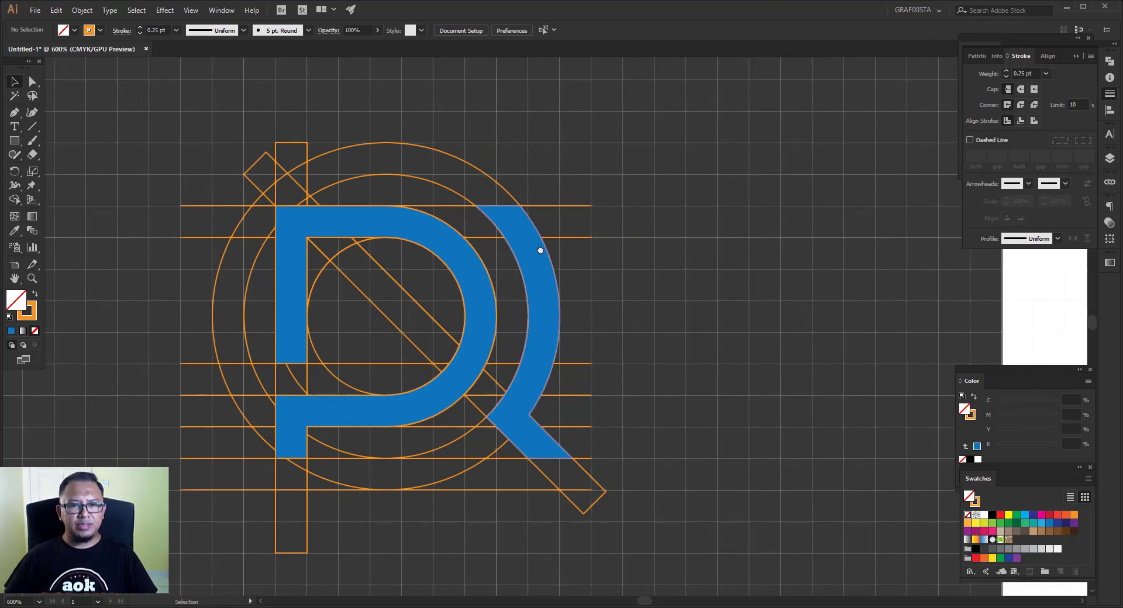
click(532, 253)
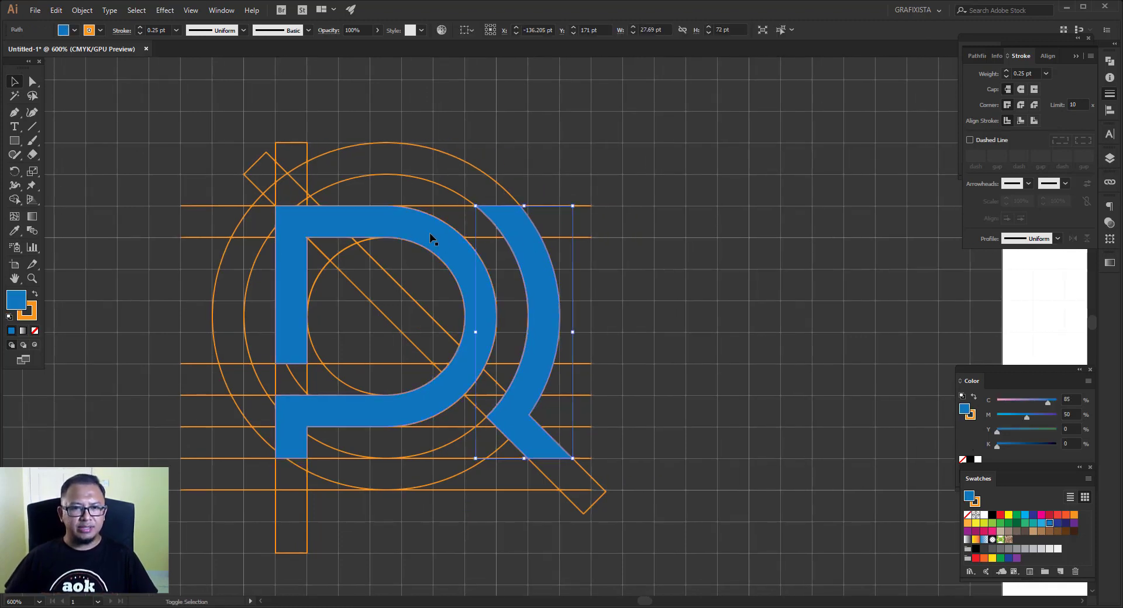
drag(321, 222, 731, 242)
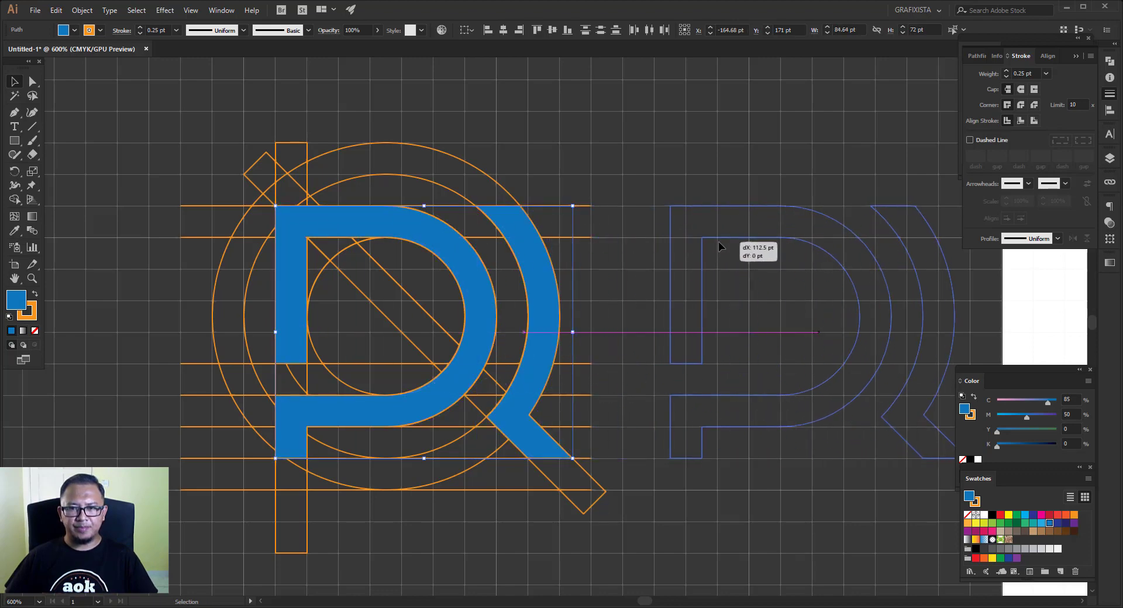
scroll(731, 242, right, 3)
scroll(603, 174, right, 2)
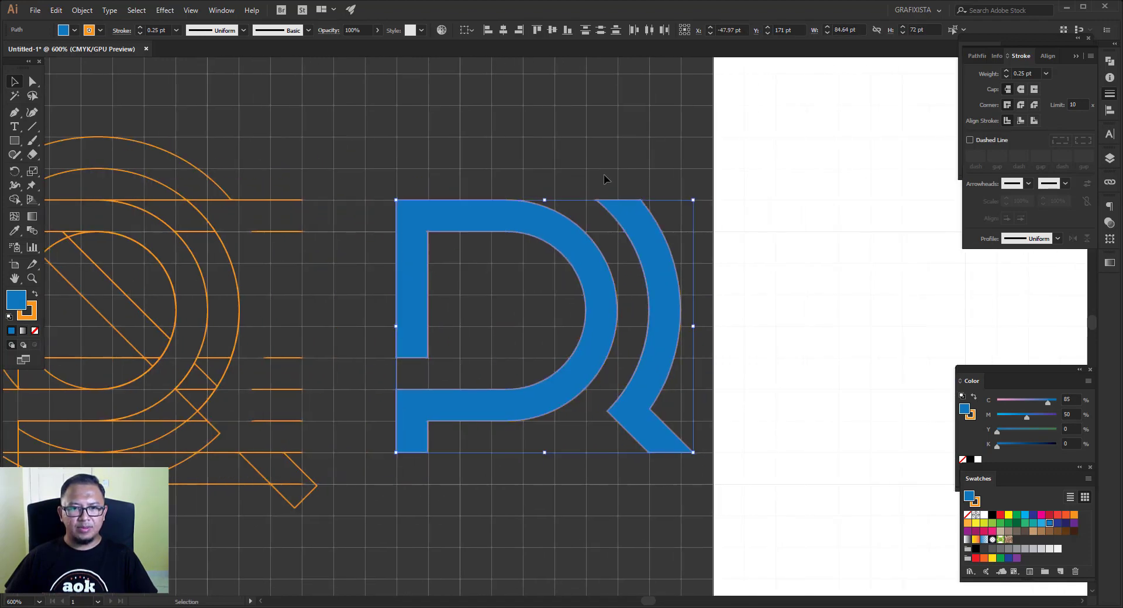
scroll(552, 246, up, 1)
scroll(551, 247, up, 1)
scroll(551, 247, down, 1)
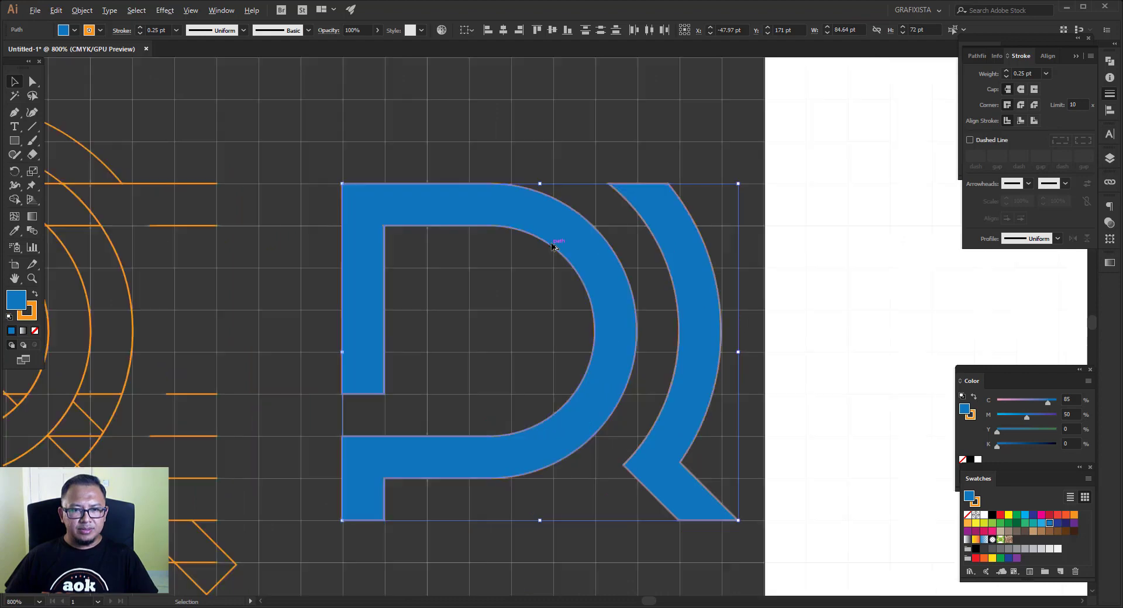
- Cut the P-Q shape and fit the empty artboard in the window
key(a)
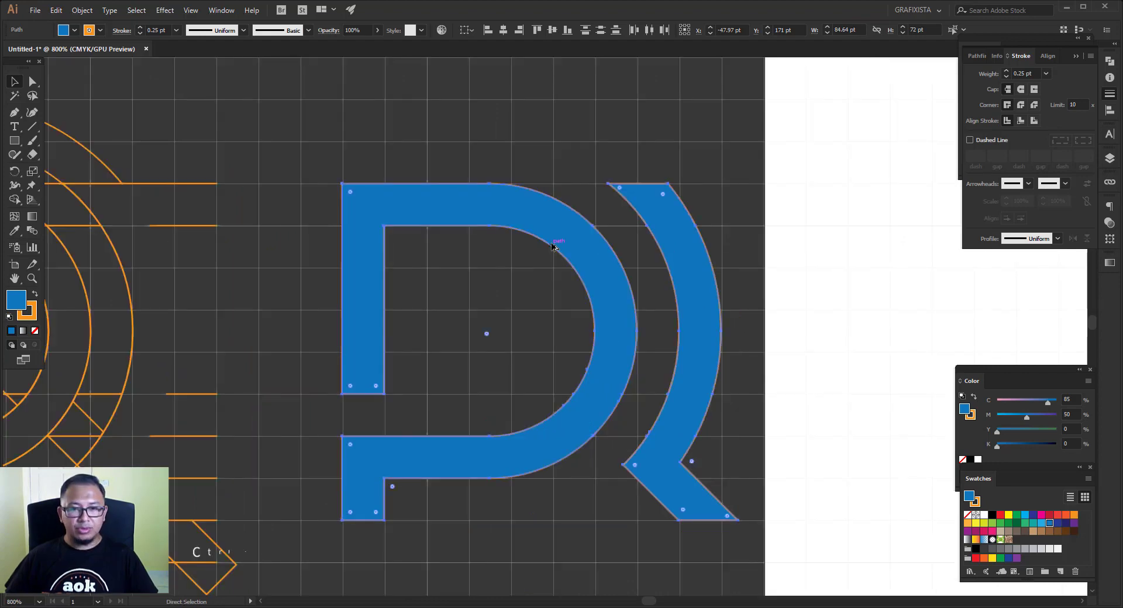
key(ctrl+x)
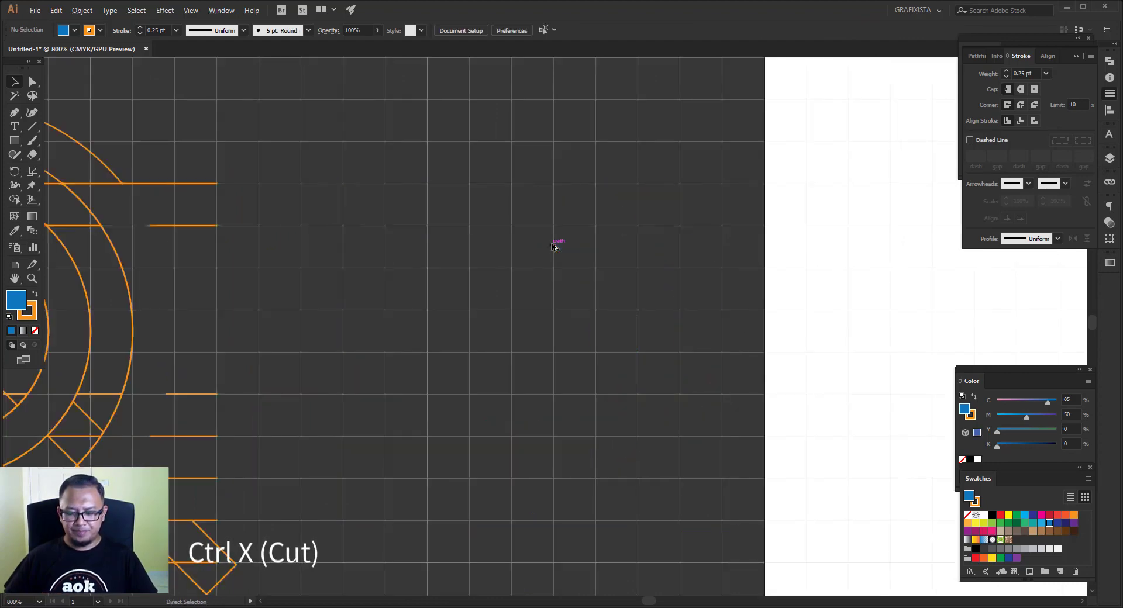
key(ctrl+0)
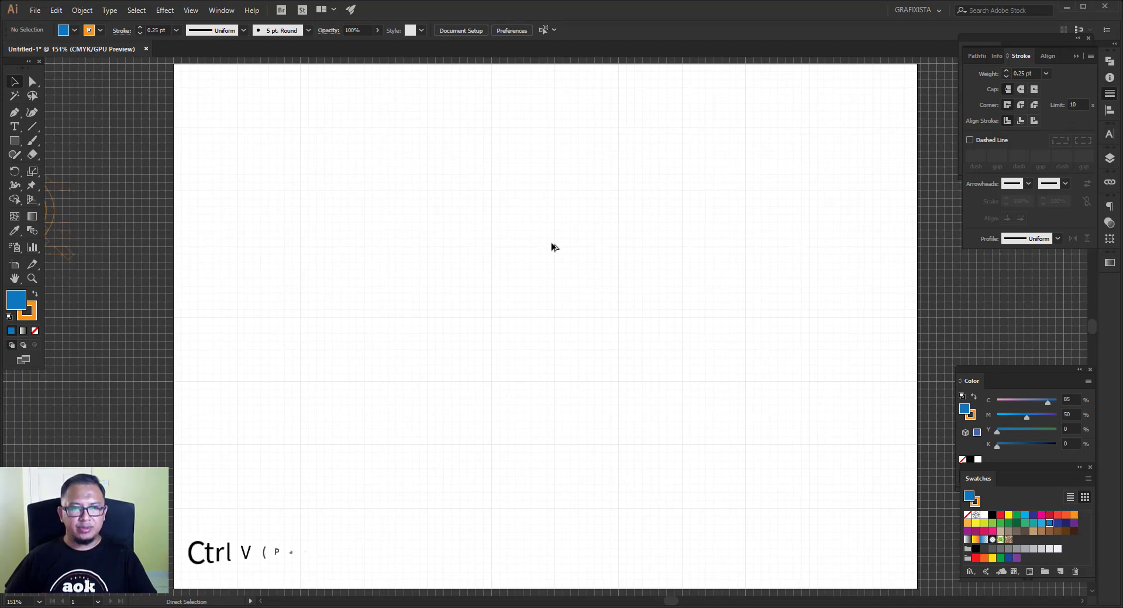
- Paste the logo mid-artboard, hide the grid, and scale the logo up to about 111 pt wide
key(ctrl+v)
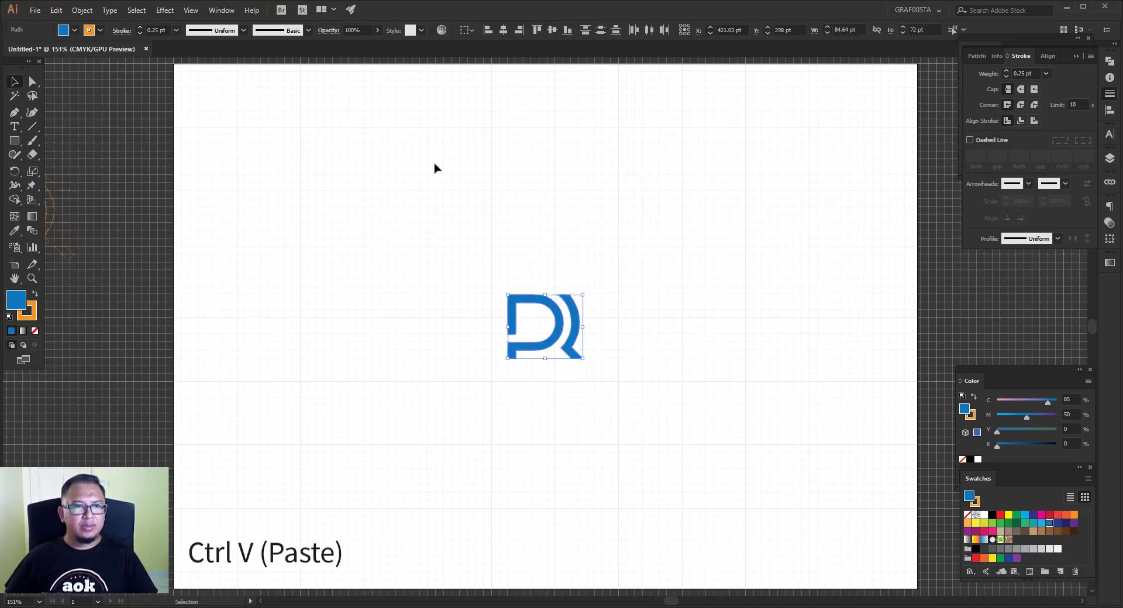
click(434, 168)
click(190, 11)
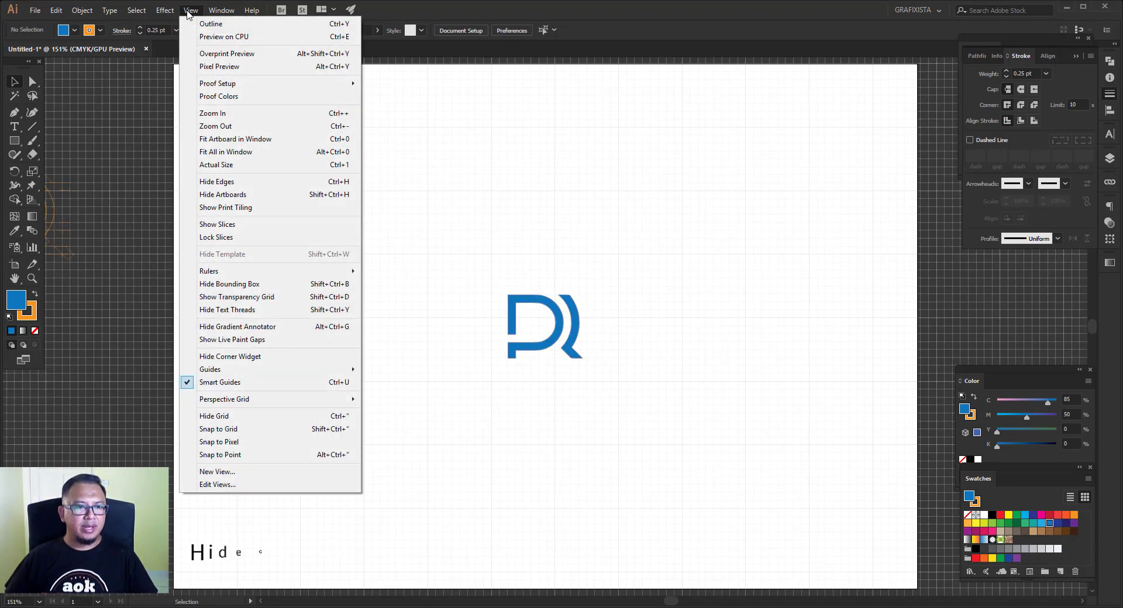
click(223, 416)
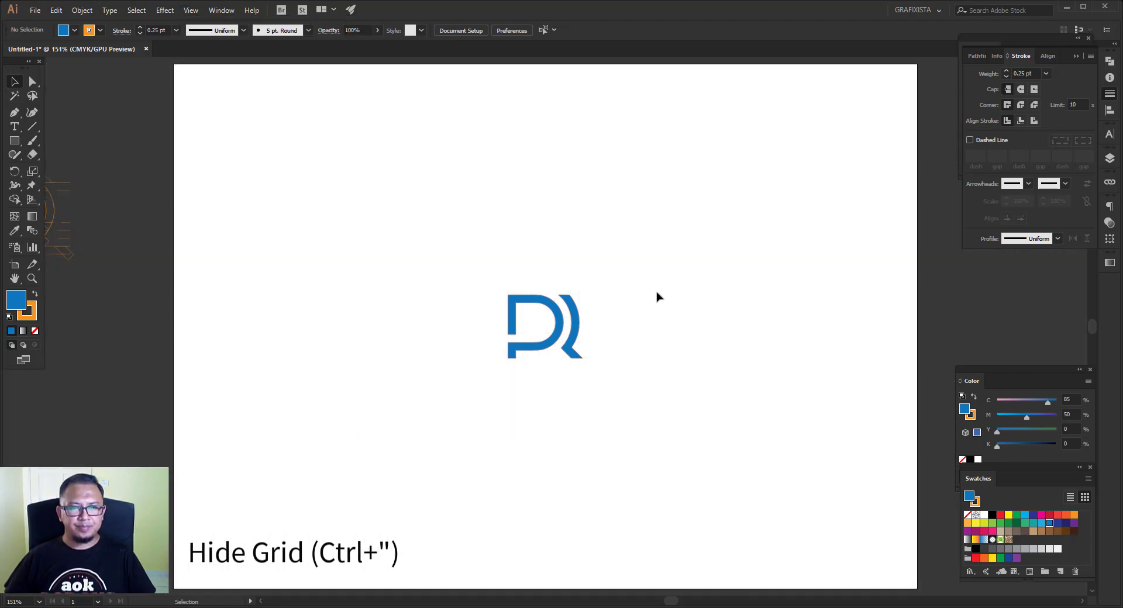
click(578, 307)
drag(584, 328, 705, 315)
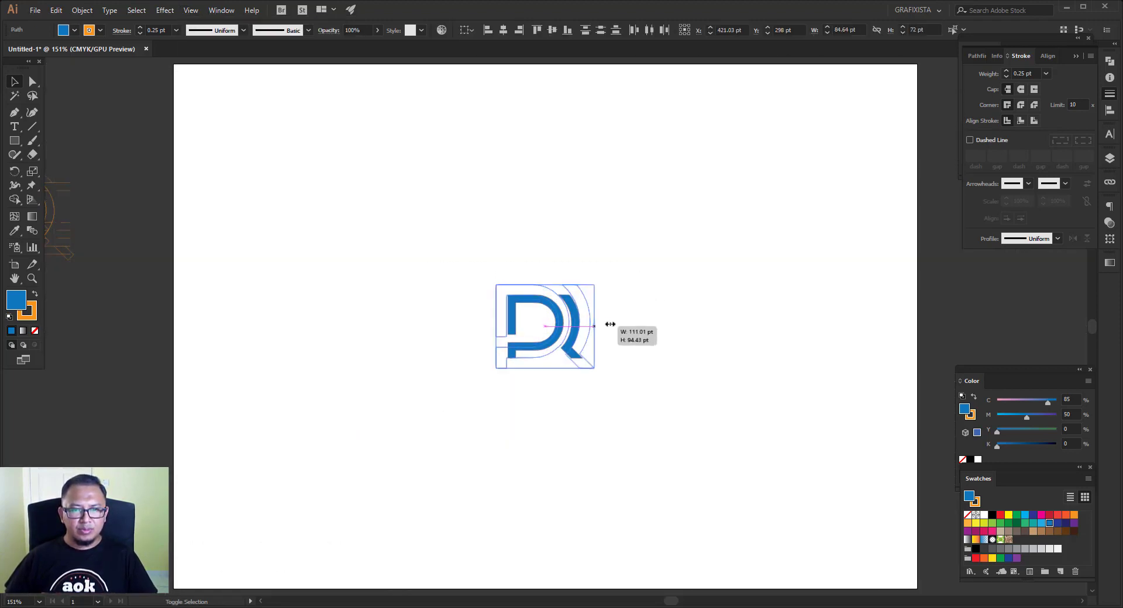
- Set the P-Q logo's stroke to None so only the solid blue fill shows
key(ctrl+equal)
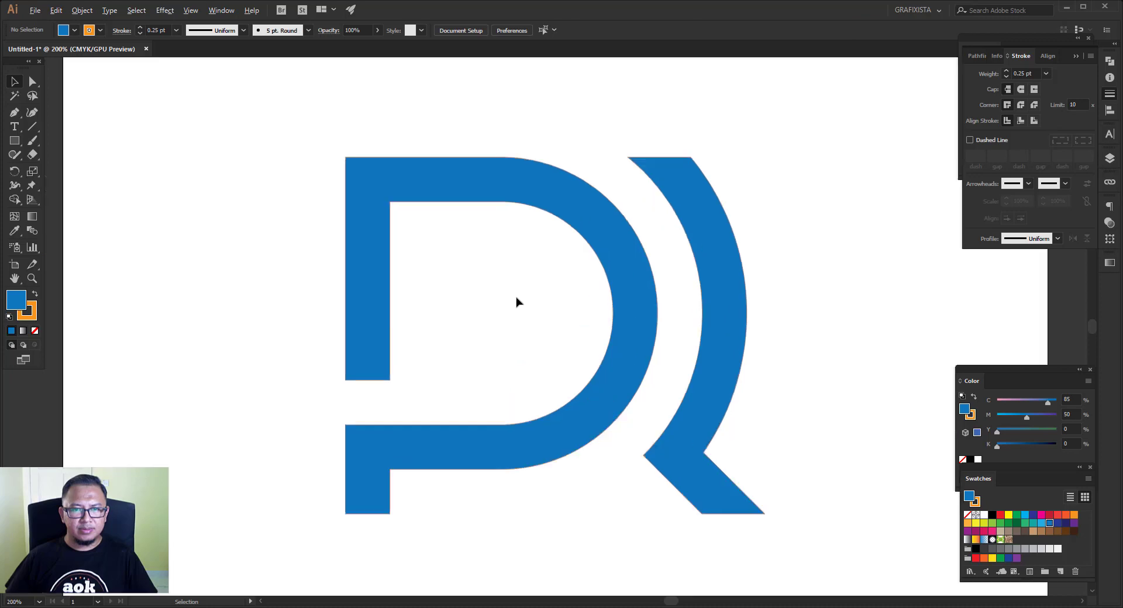
click(622, 255)
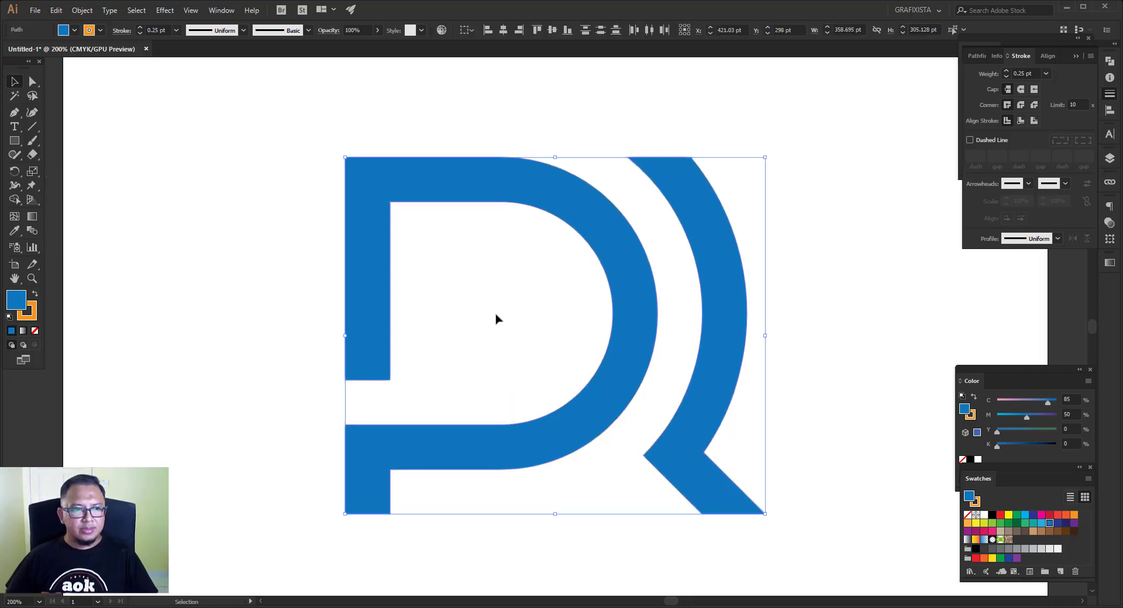
click(35, 330)
click(696, 141)
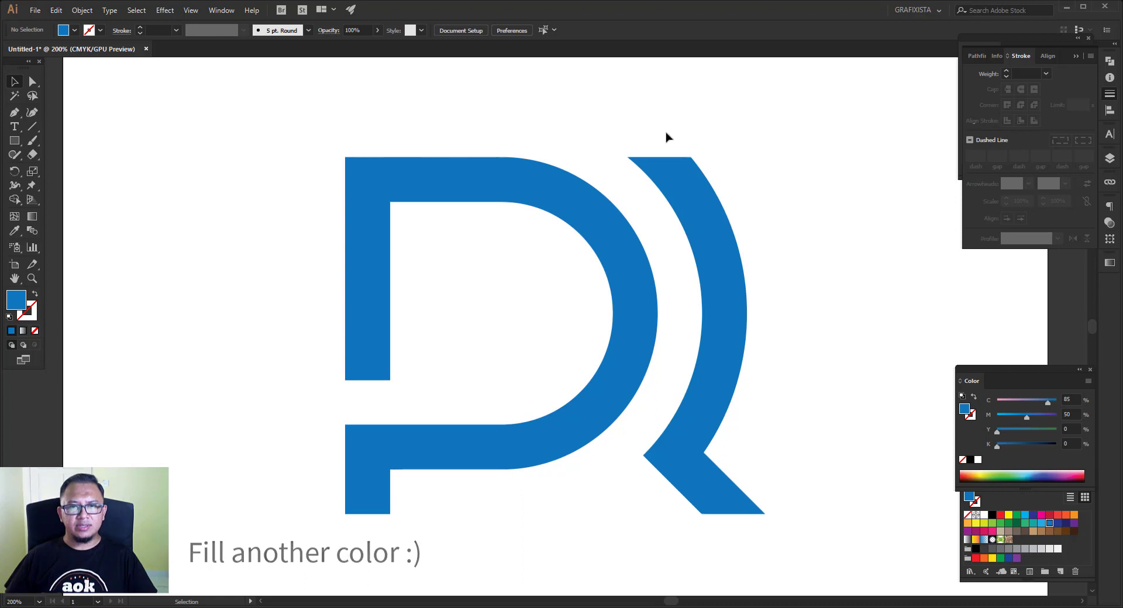
- Fill the right arc-and-leg shape with a dark grey swatch
click(695, 178)
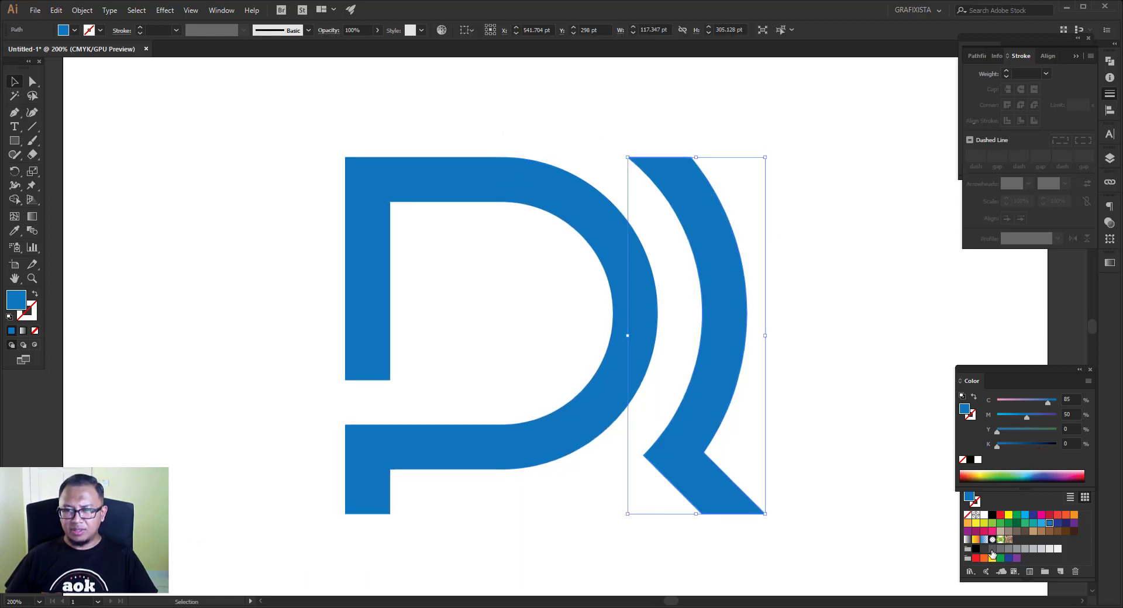
click(992, 550)
click(827, 336)
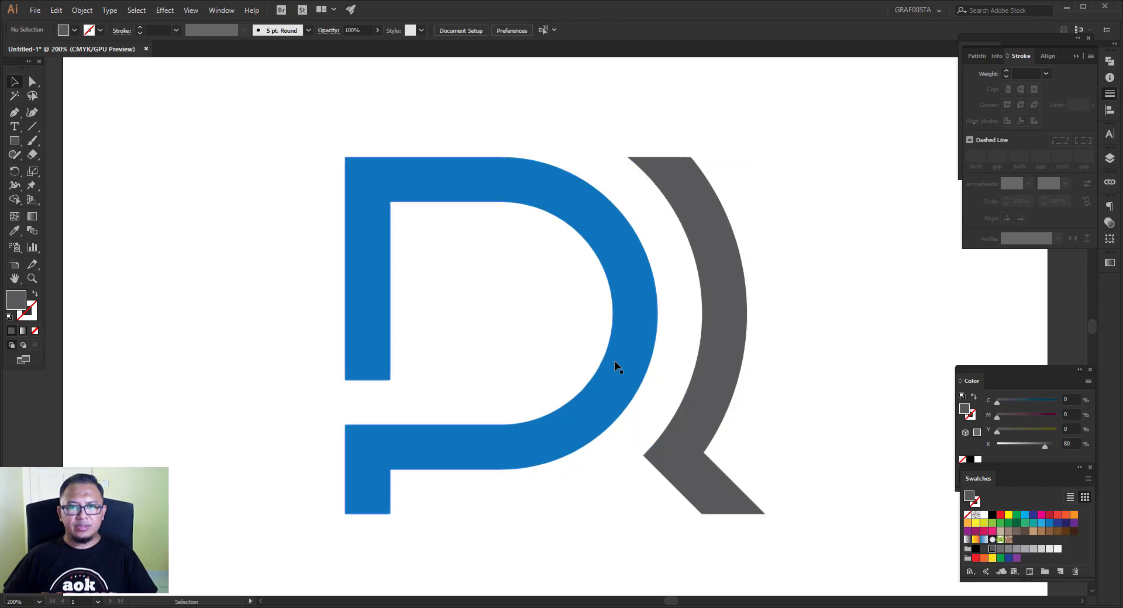